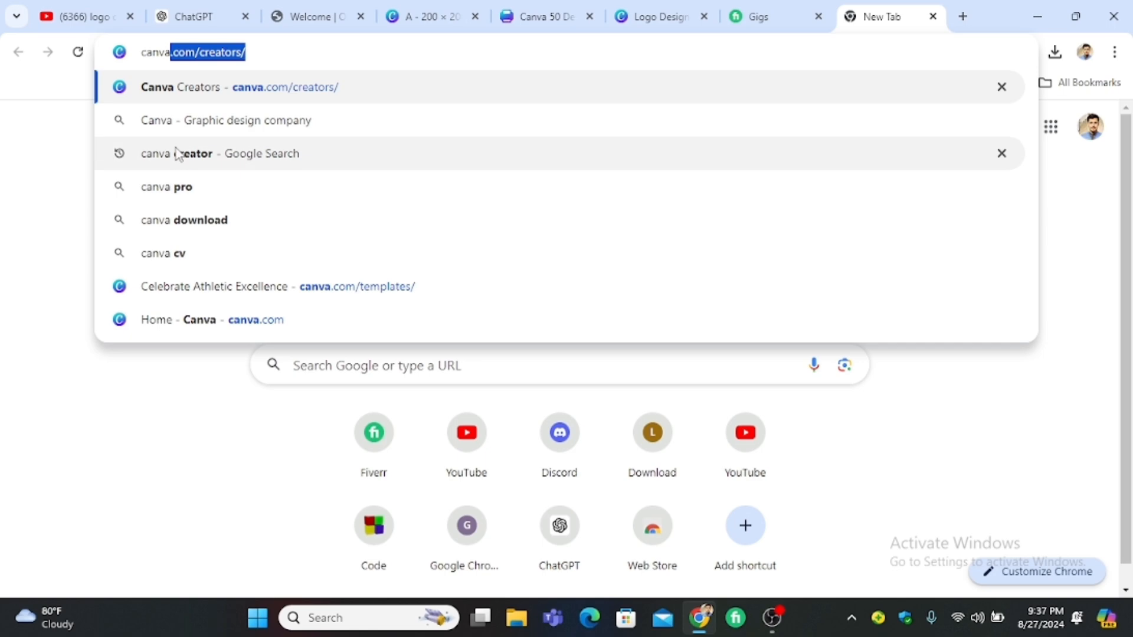
Step: Open the Canva website through a Google search and create a custom-size design of 200 × 200 px
key(Return)
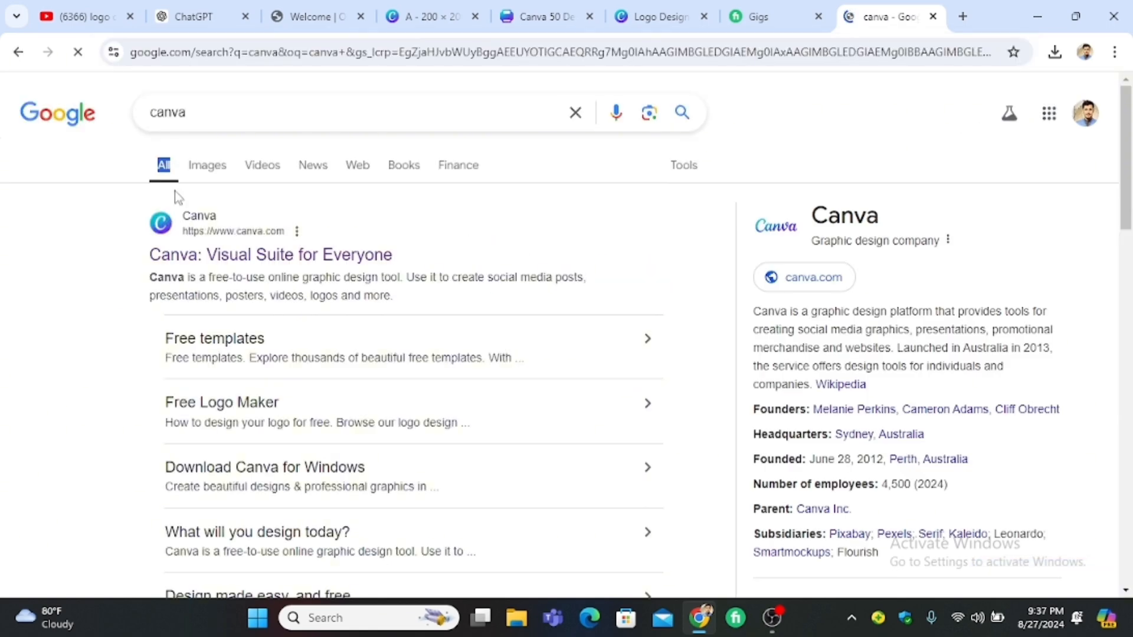
click(198, 260)
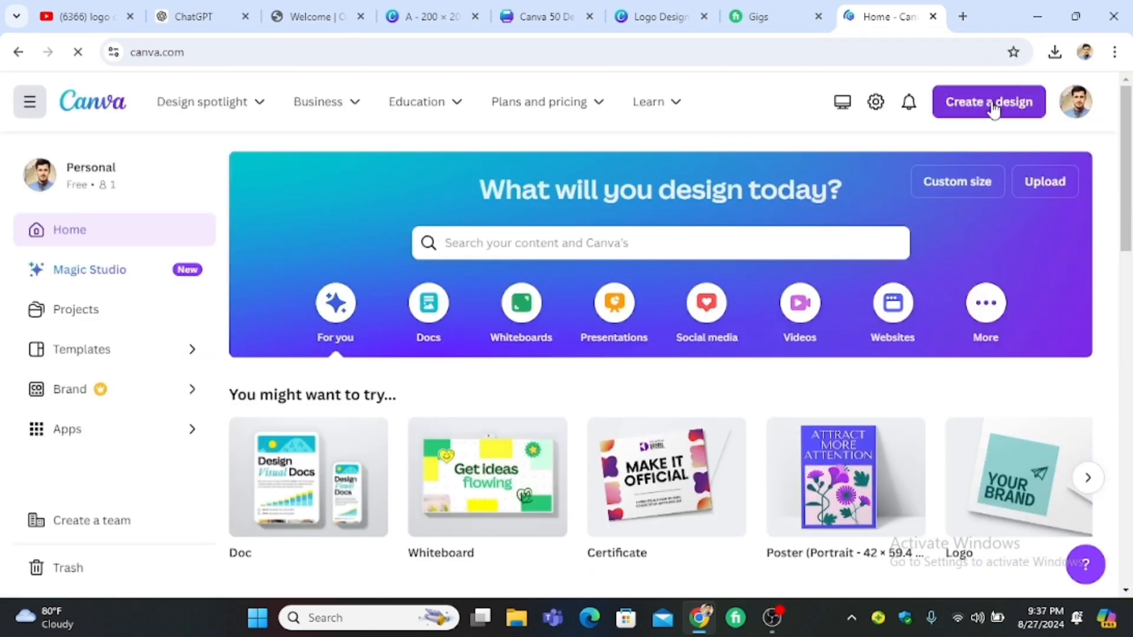
click(993, 106)
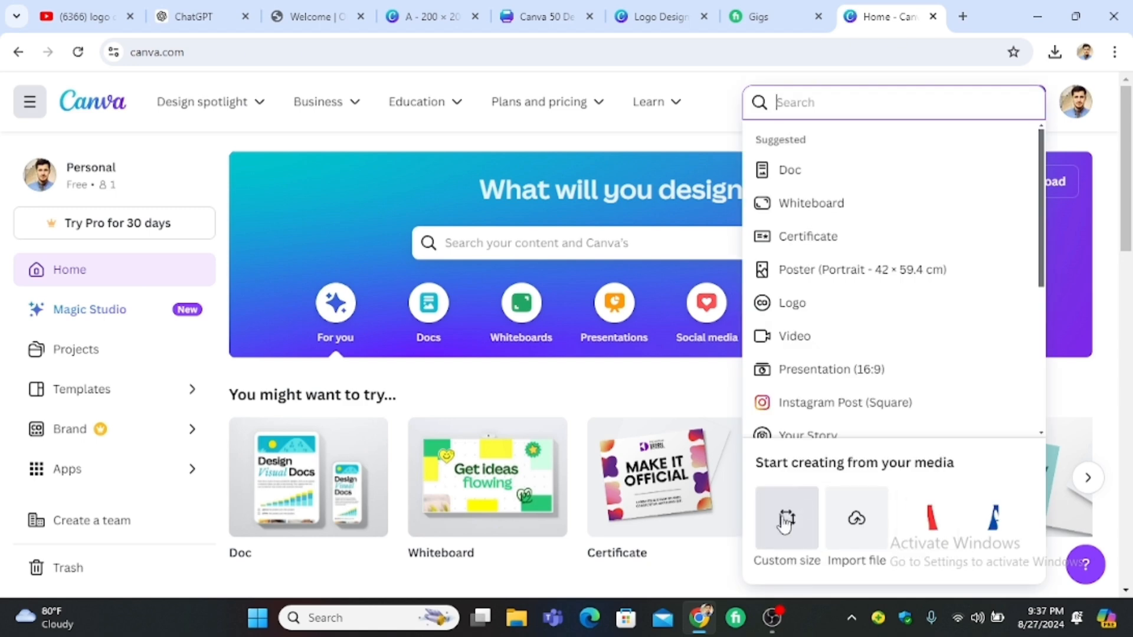
click(785, 522)
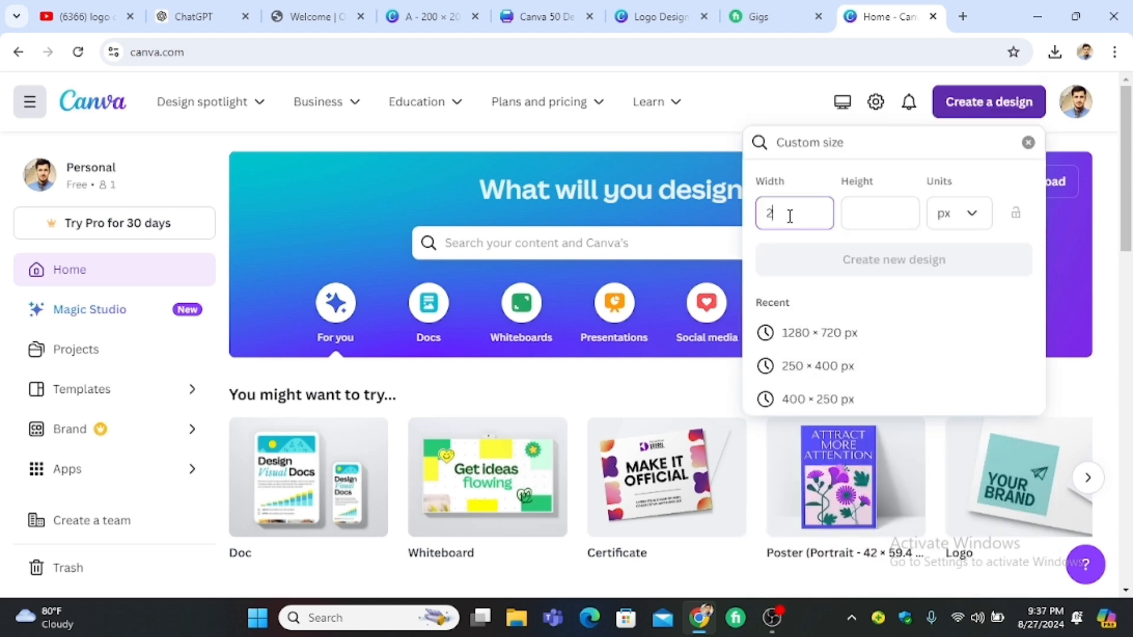
click(850, 210)
text(20)
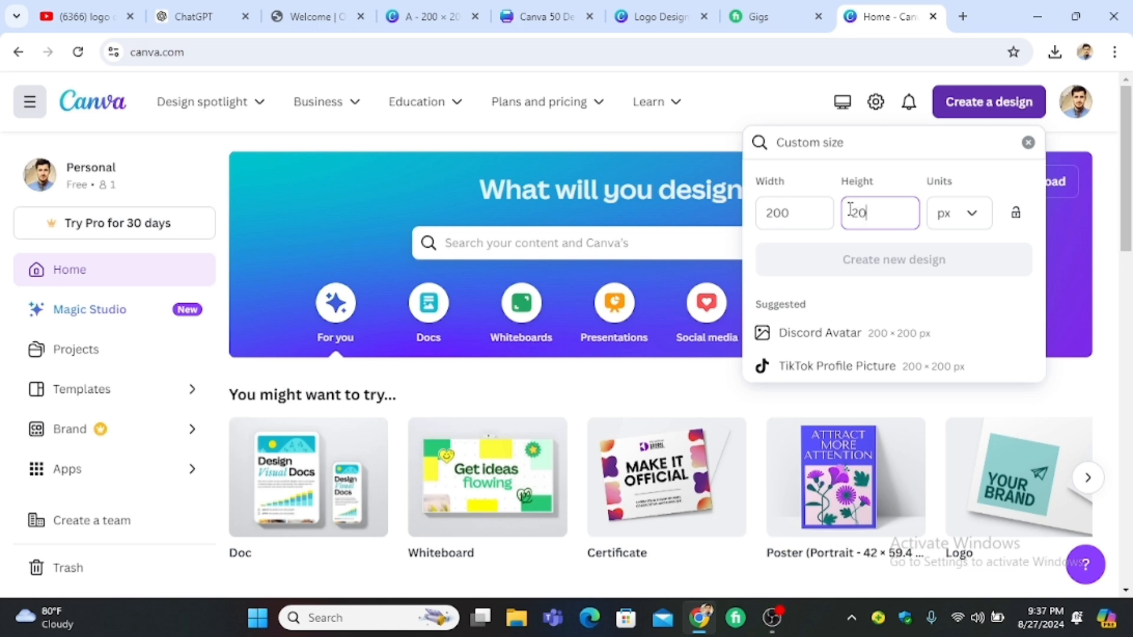
text(0)
click(872, 272)
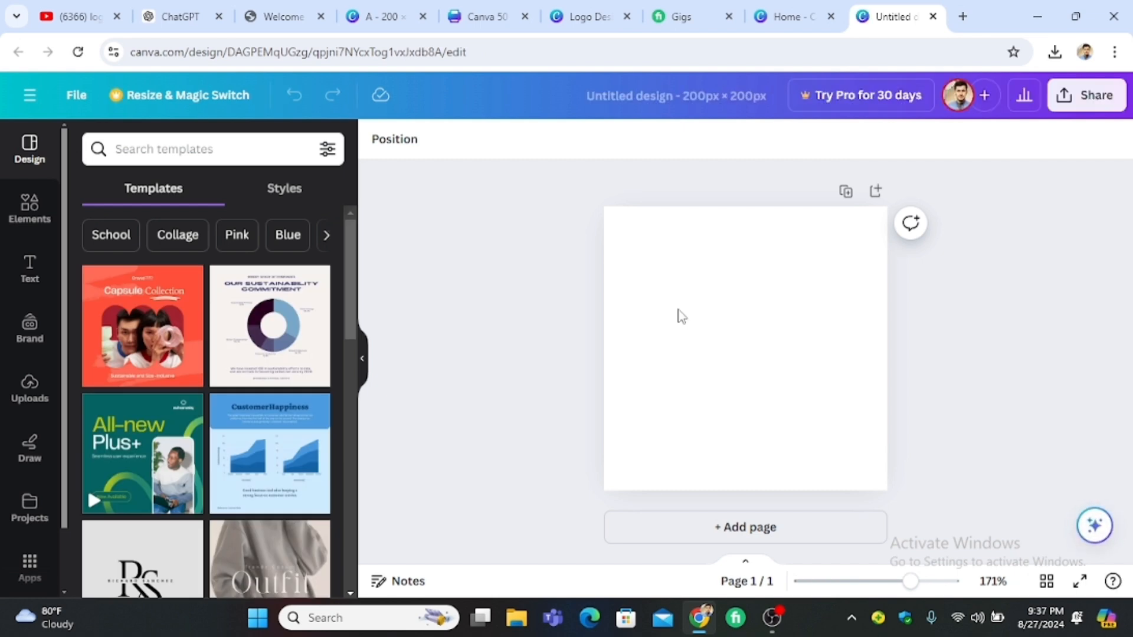
Step: Set the page background to the black-to-gray gradient from the default colors
click(681, 317)
click(379, 141)
scroll(155, 322, down, 5)
click(89, 424)
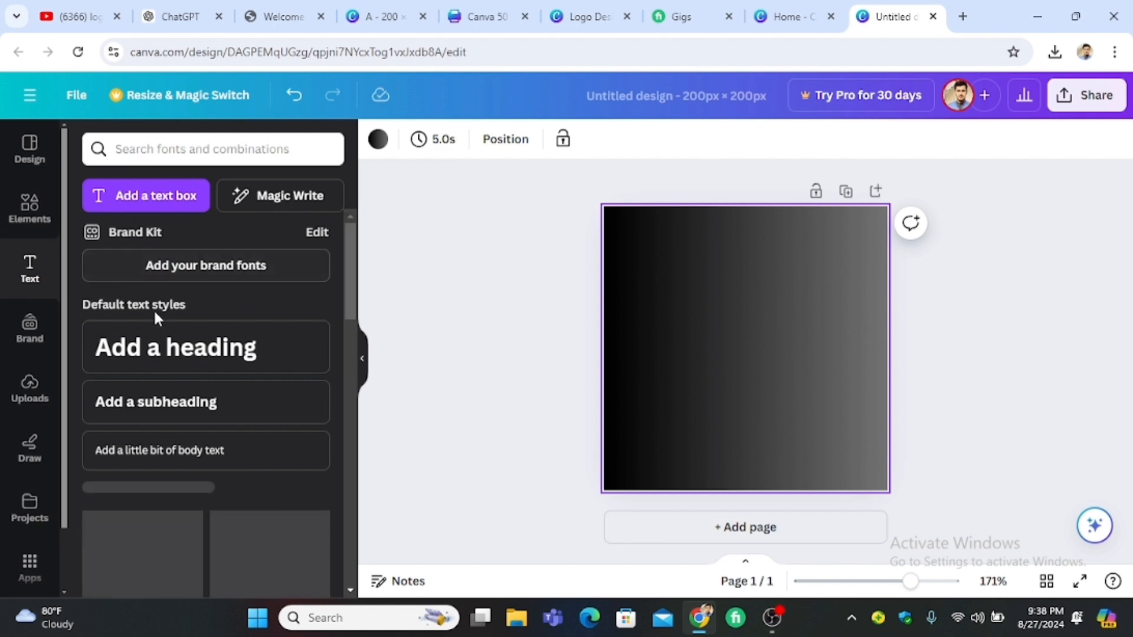
Step: Add a heading with the text "A" and set its font to TAN Nimbus
click(180, 348)
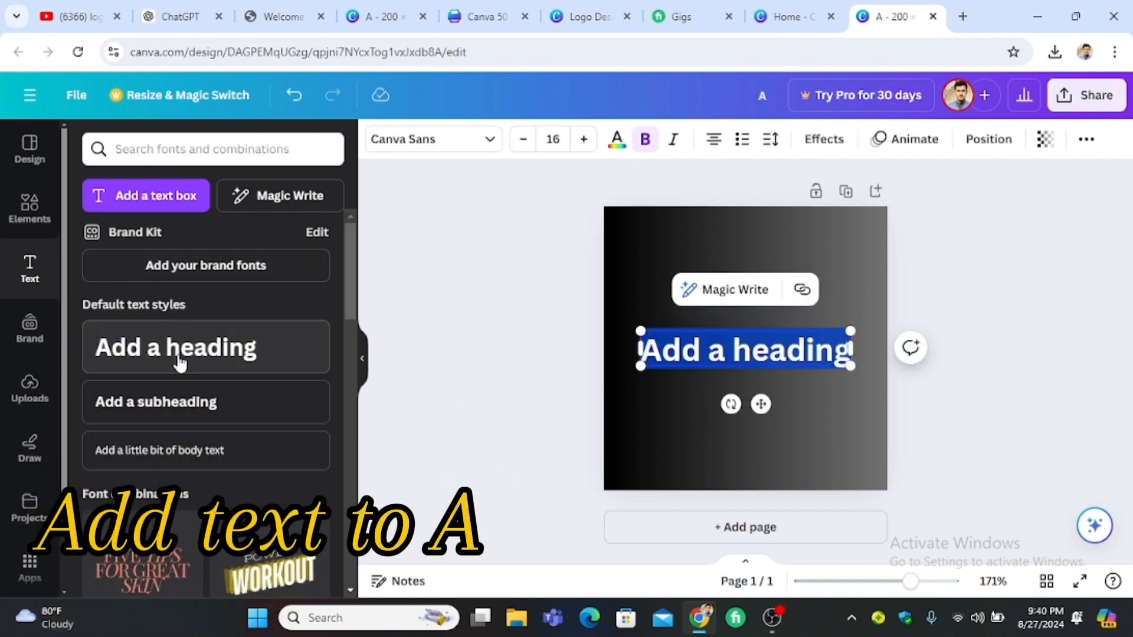
text(A)
click(466, 140)
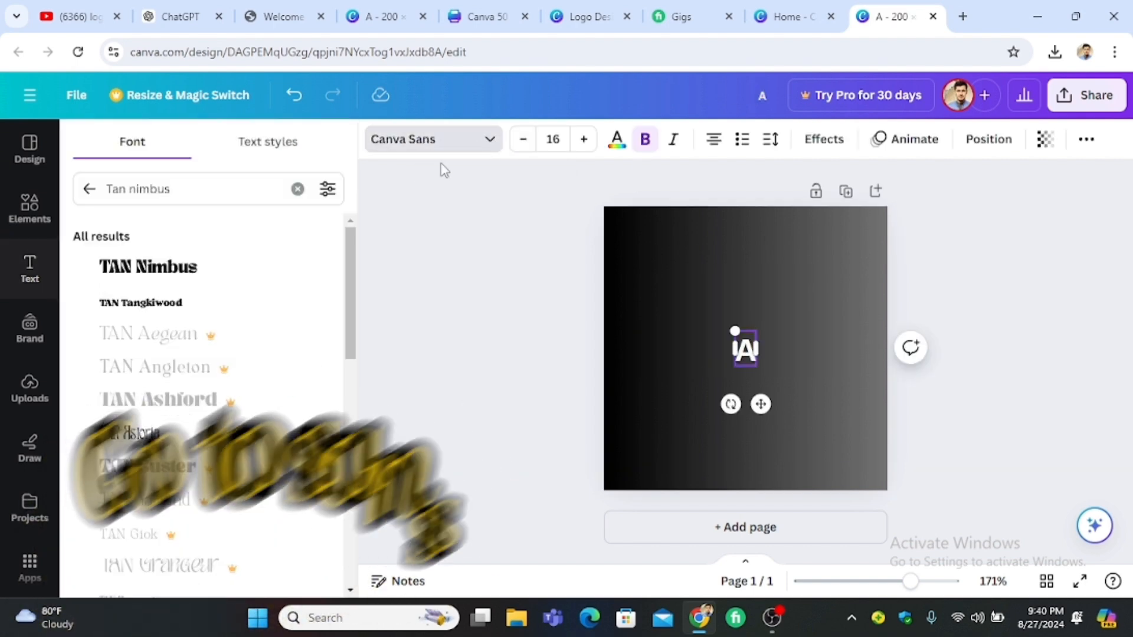
triple_click(202, 189)
text(Tan nim)
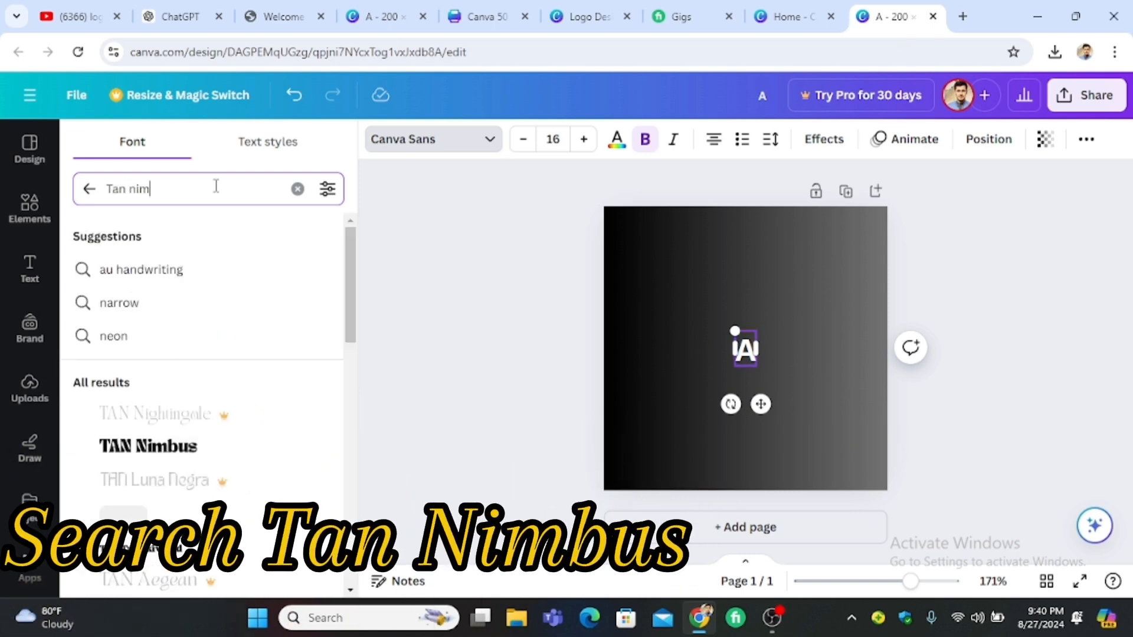
key(Return)
click(120, 269)
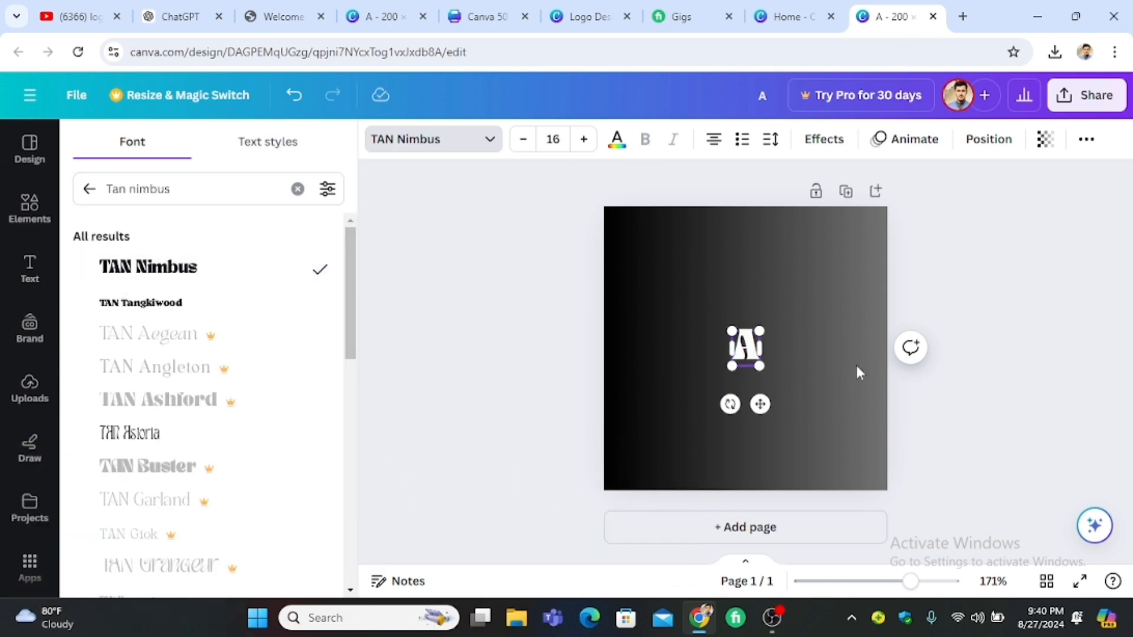
Step: Increase the letter A's font size to 42 and move it slightly up toward the page center
click(583, 142)
click(583, 142)
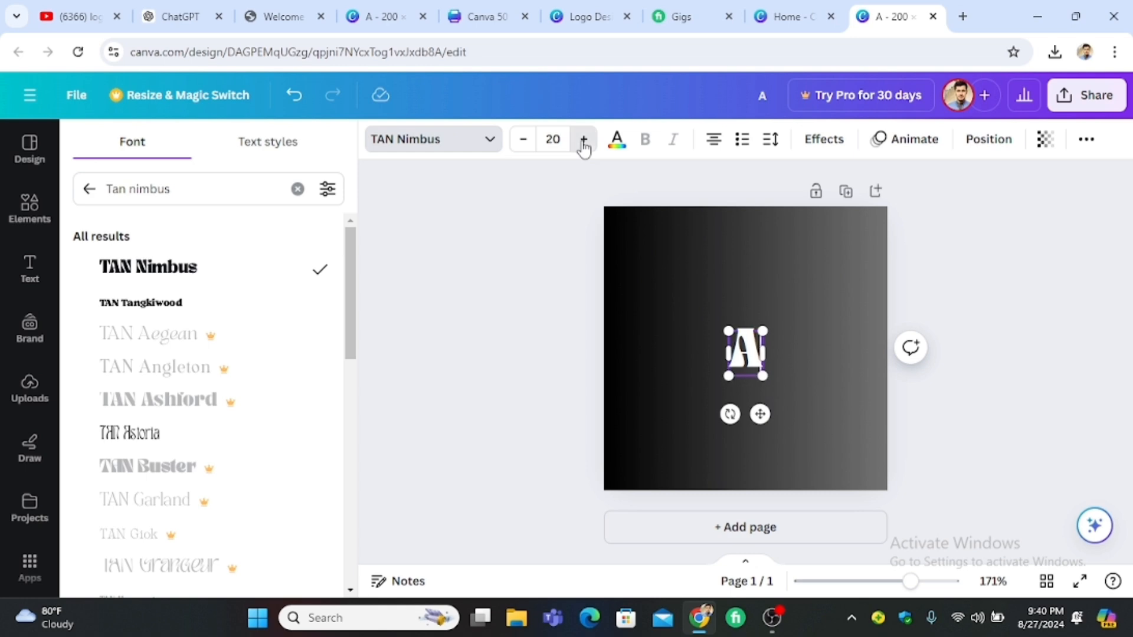
click(583, 140)
click(584, 140)
click(584, 140)
click(584, 140)
click(584, 140)
click(584, 140)
click(584, 140)
click(584, 140)
click(576, 367)
mouse_move(745, 371)
mouse_down()
mouse_move(745, 327)
mouse_move(745, 356)
mouse_up()
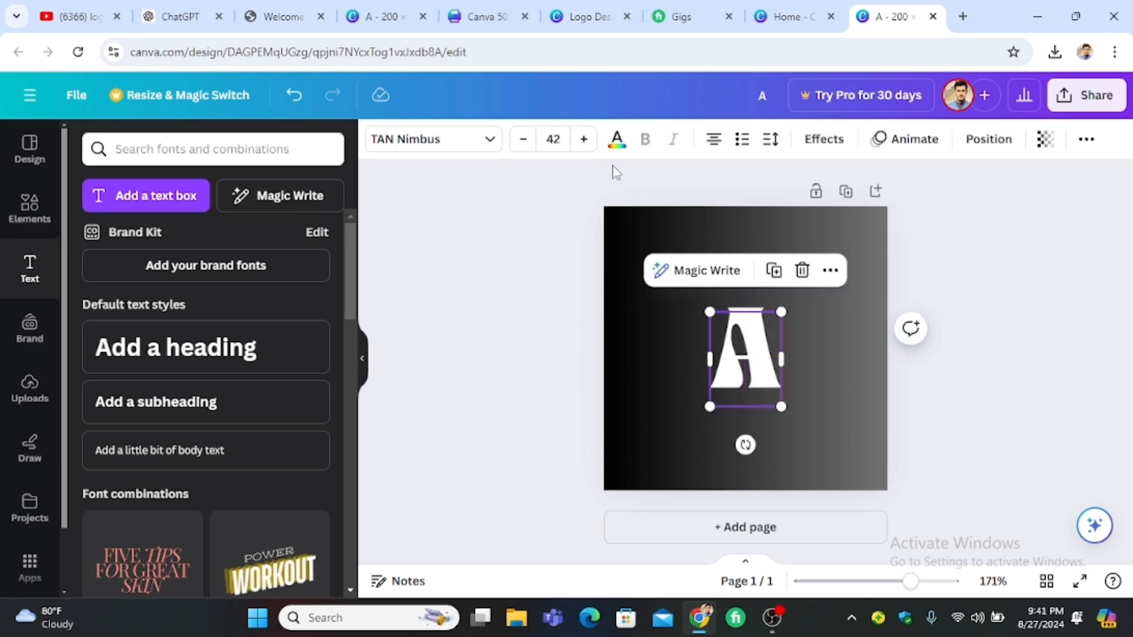
Step: Enlarge the letter A further to font size 61 and move it up to sit near the page center
click(585, 140)
click(584, 140)
click(584, 140)
click(584, 140)
click(584, 140)
click(522, 140)
click(584, 140)
click(584, 140)
click(584, 140)
click(498, 213)
drag(745, 360, 751, 303)
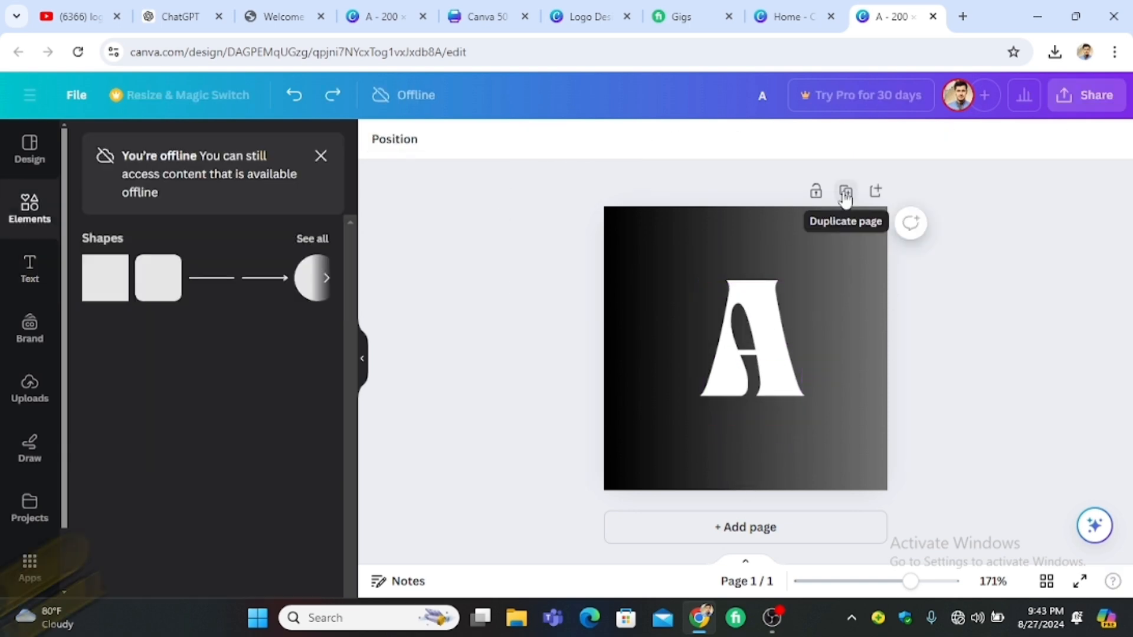
Step: Duplicate the page holding the white letter A
click(846, 192)
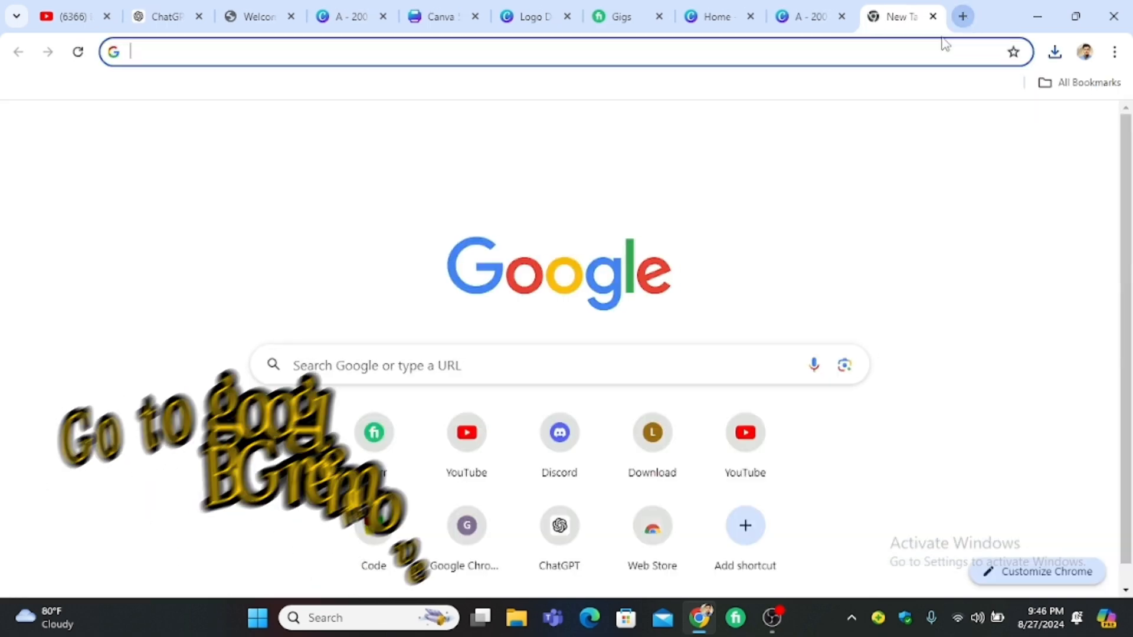
Step: Search Google for a background remover with "bg remove" and open the remove.bg site
click(629, 48)
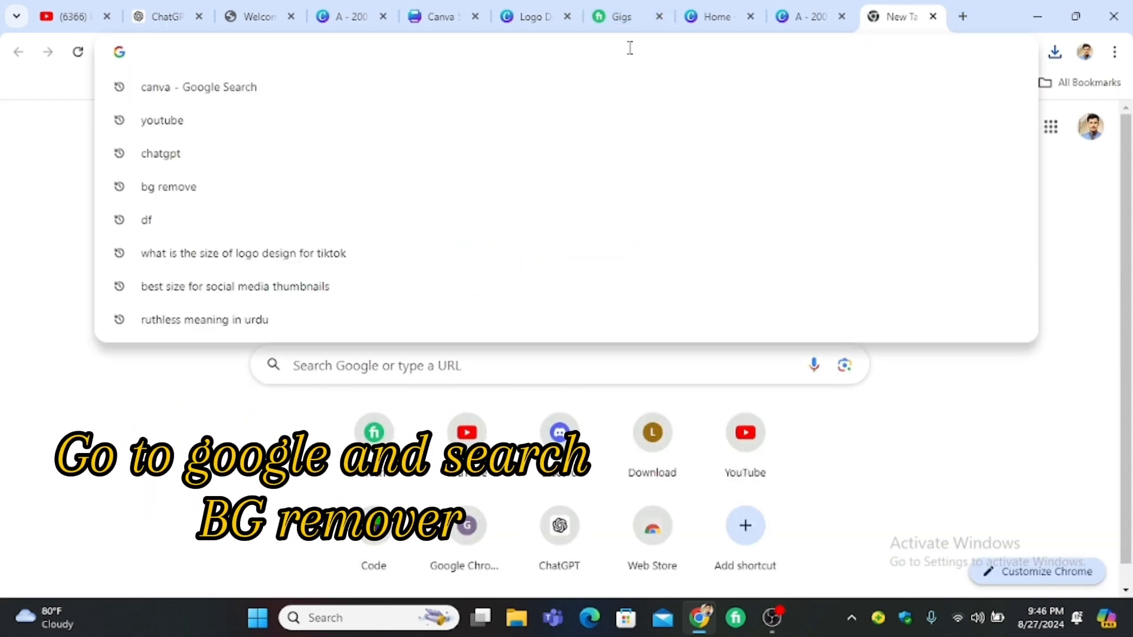
text(bg)
key(Return)
click(247, 256)
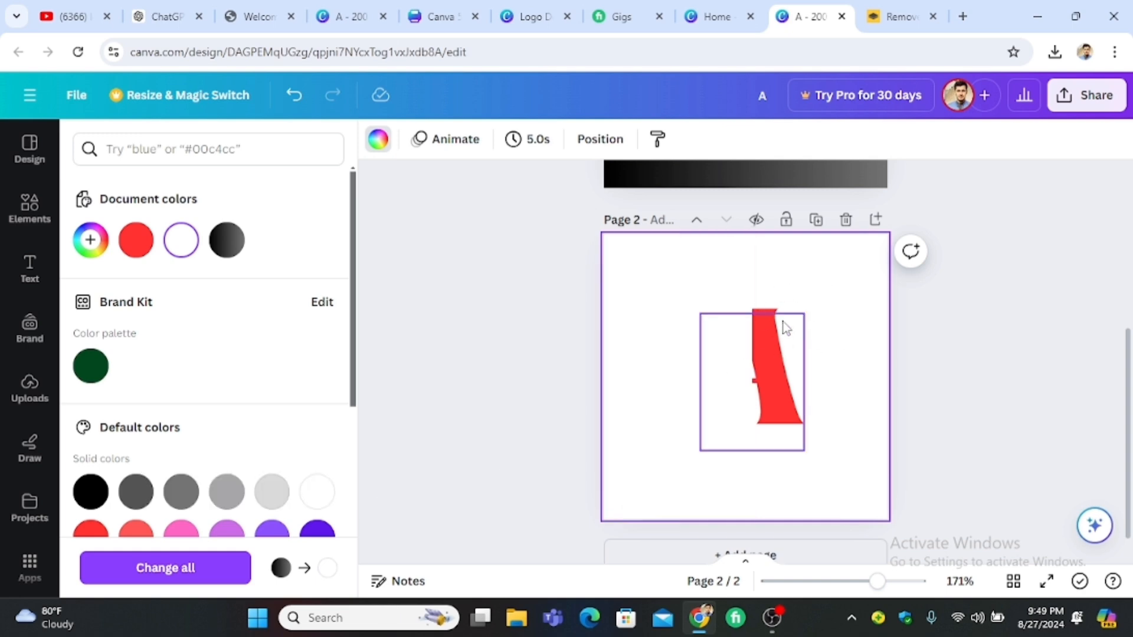
Step: Download page 2, showing the red right half of the letter, as a PNG
click(1083, 112)
scroll(901, 458, down, 2)
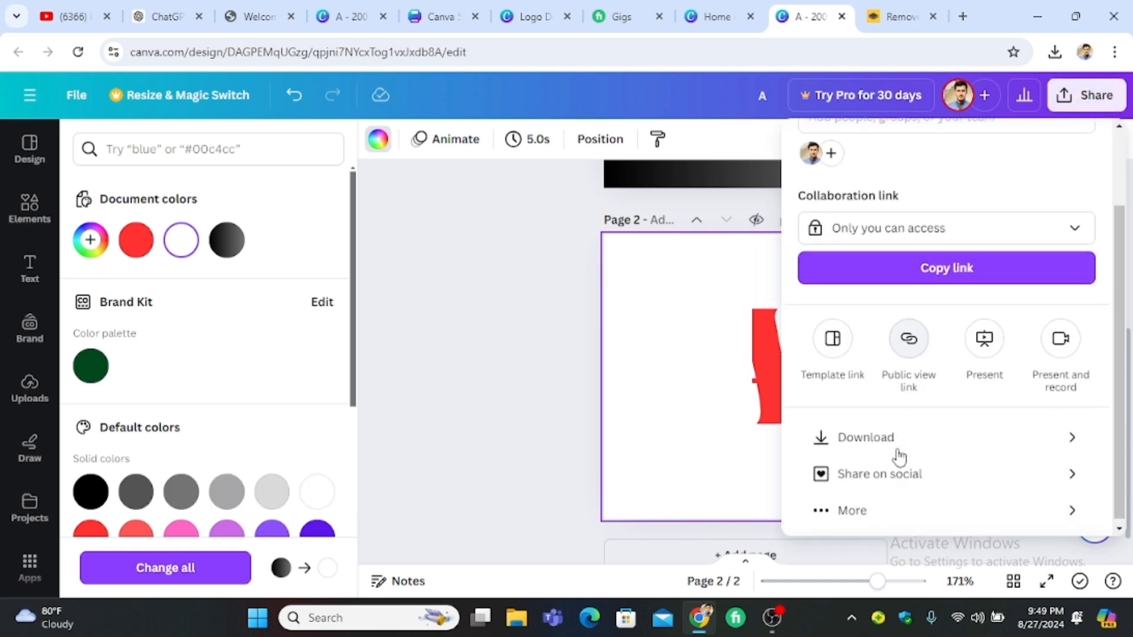
click(892, 433)
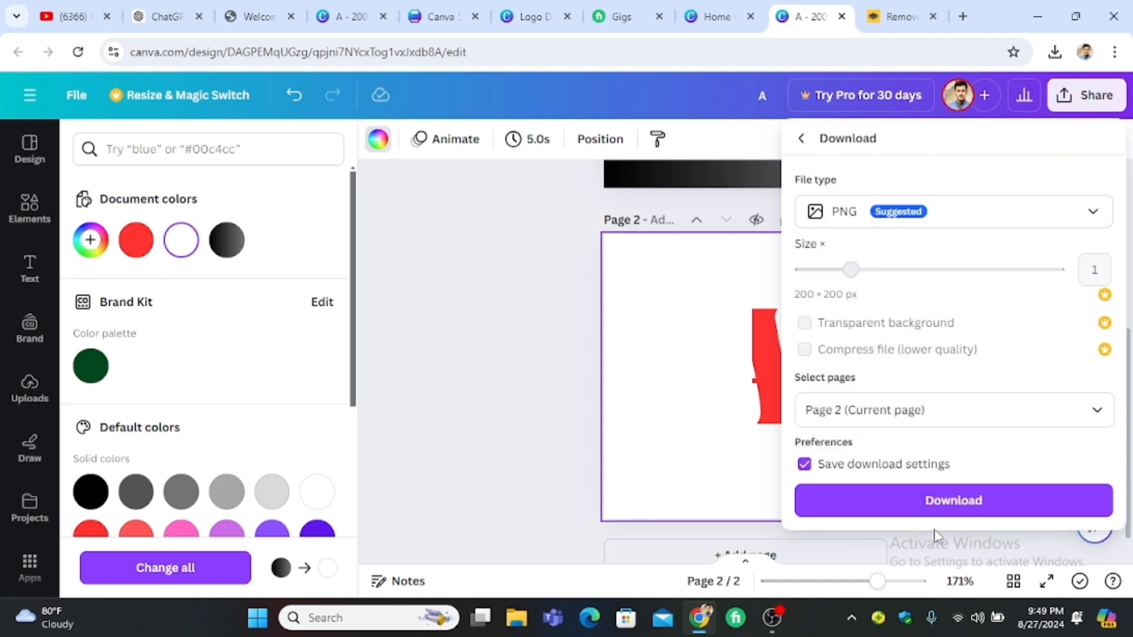
click(919, 503)
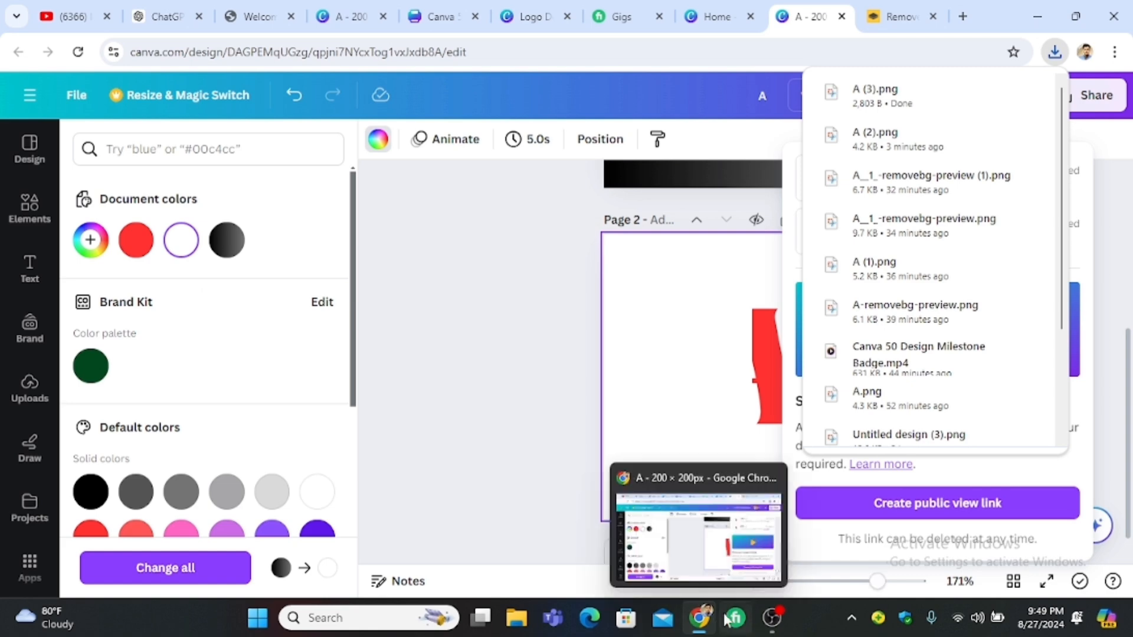
Step: Switch to remove.bg, upload A (3).png for background removal and download the resulting cutout
click(883, 28)
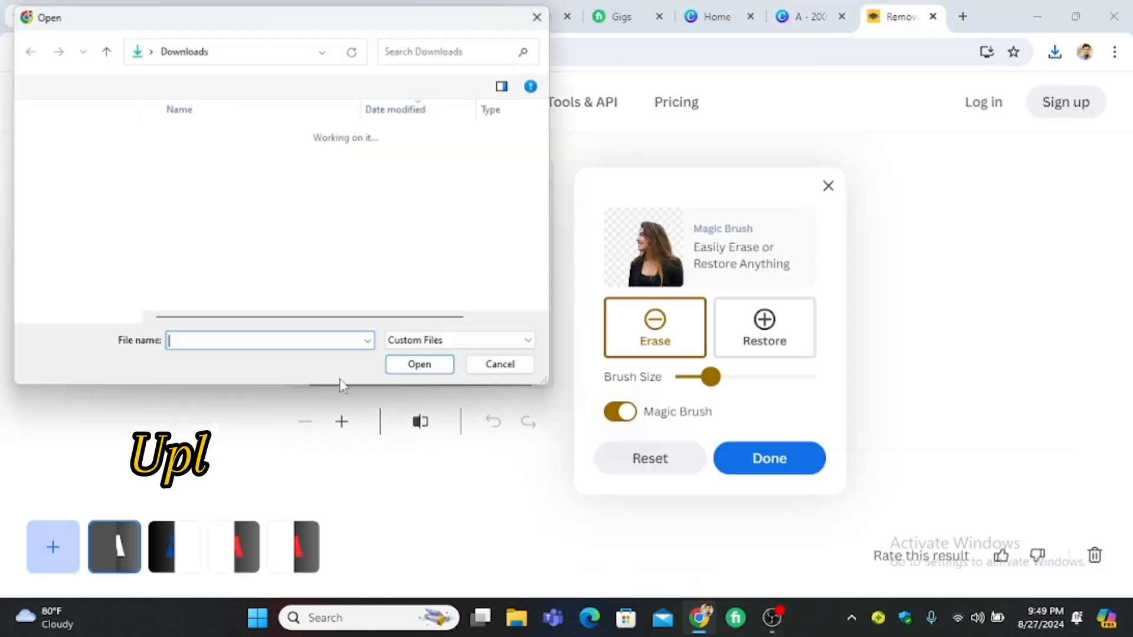
click(224, 161)
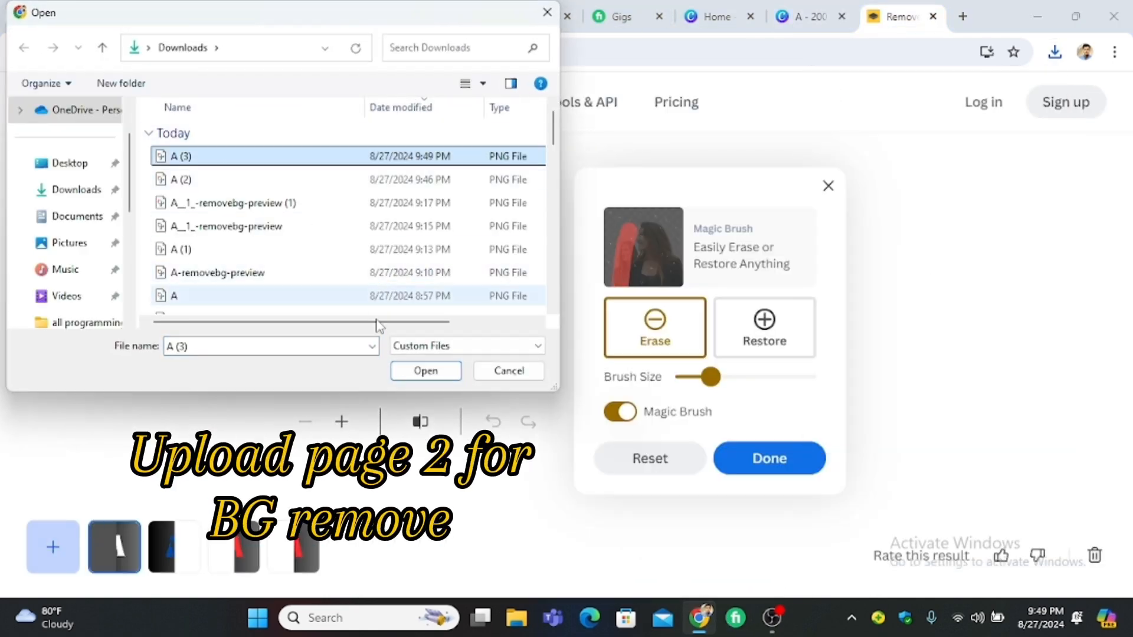
click(432, 372)
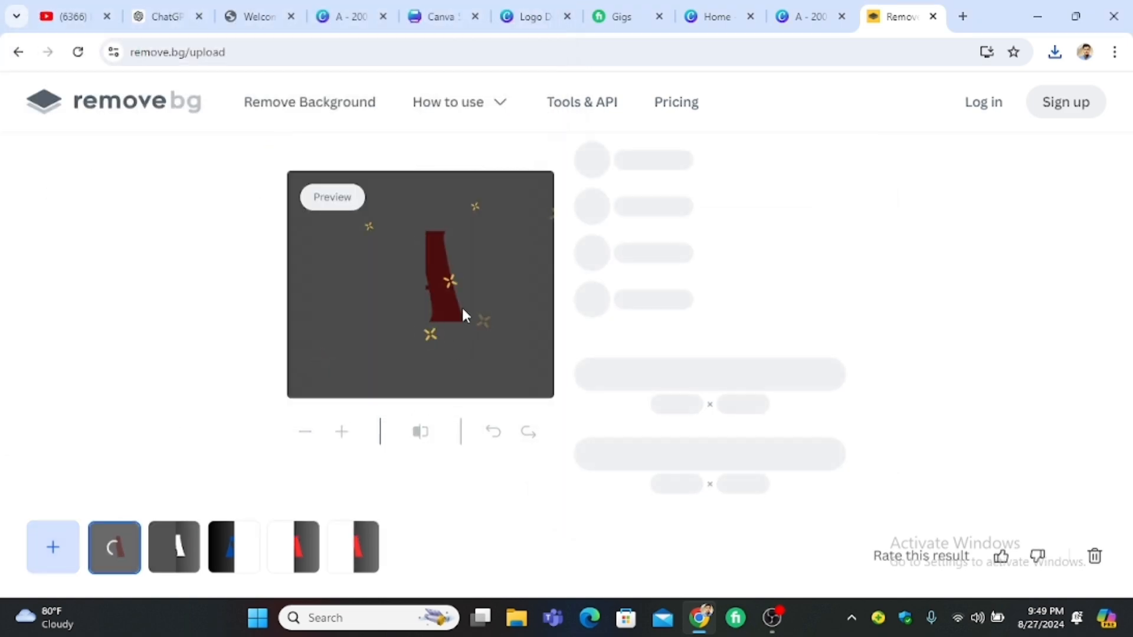
click(692, 373)
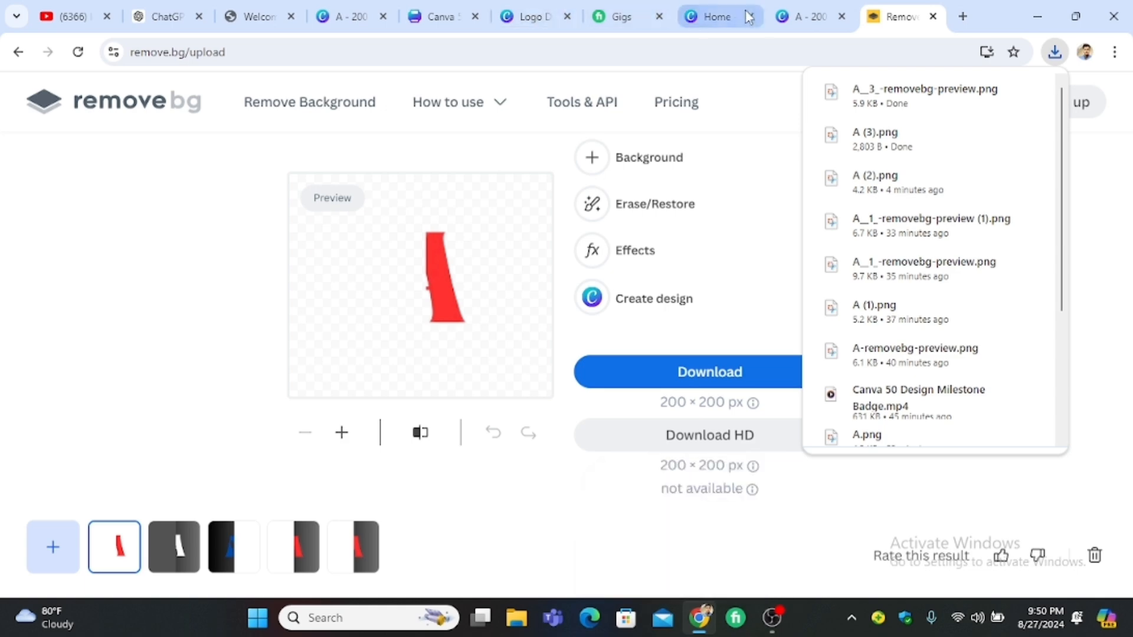
Step: Return to the Canva design and delete the white rectangle covering the left half of page 2
click(802, 16)
click(692, 339)
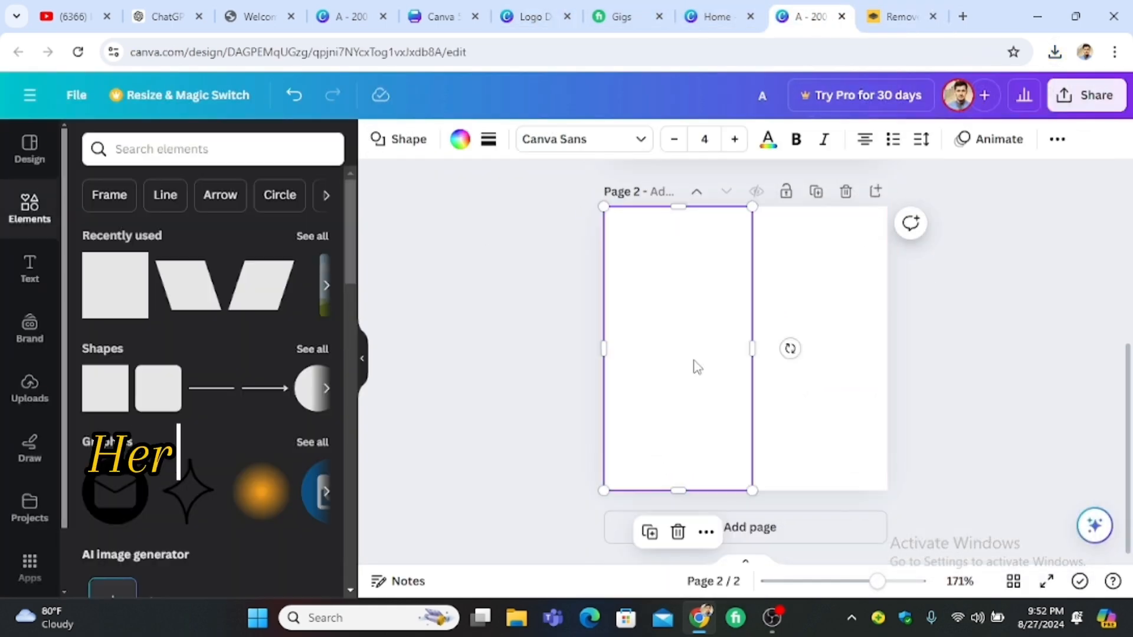
click(678, 534)
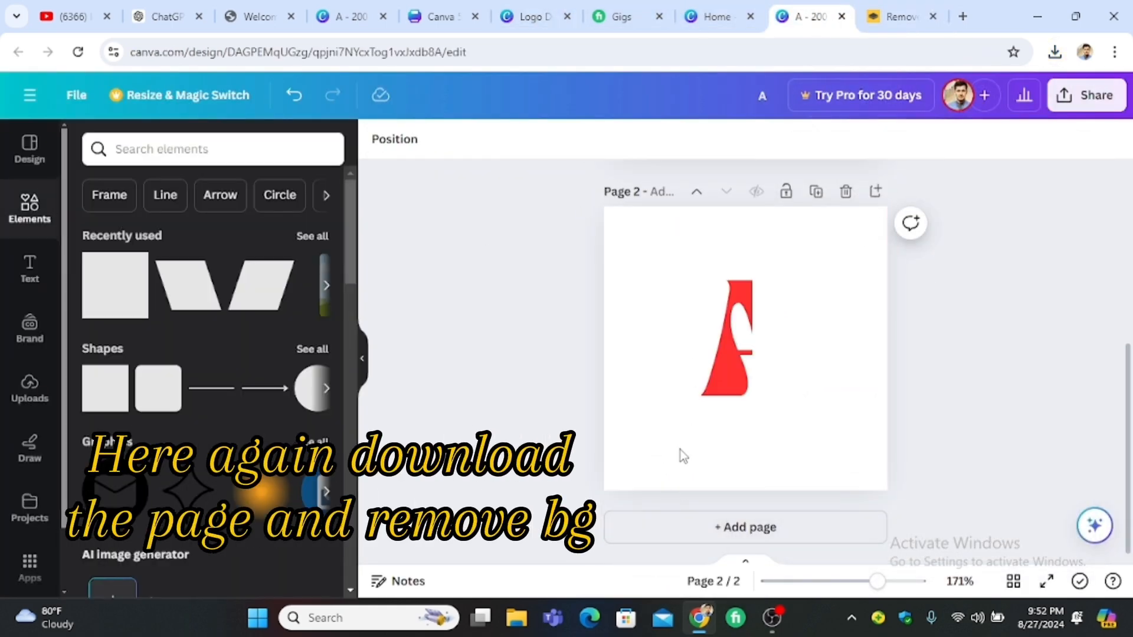
Step: Change the text color of the letter A on page 2 to dark blue
click(732, 343)
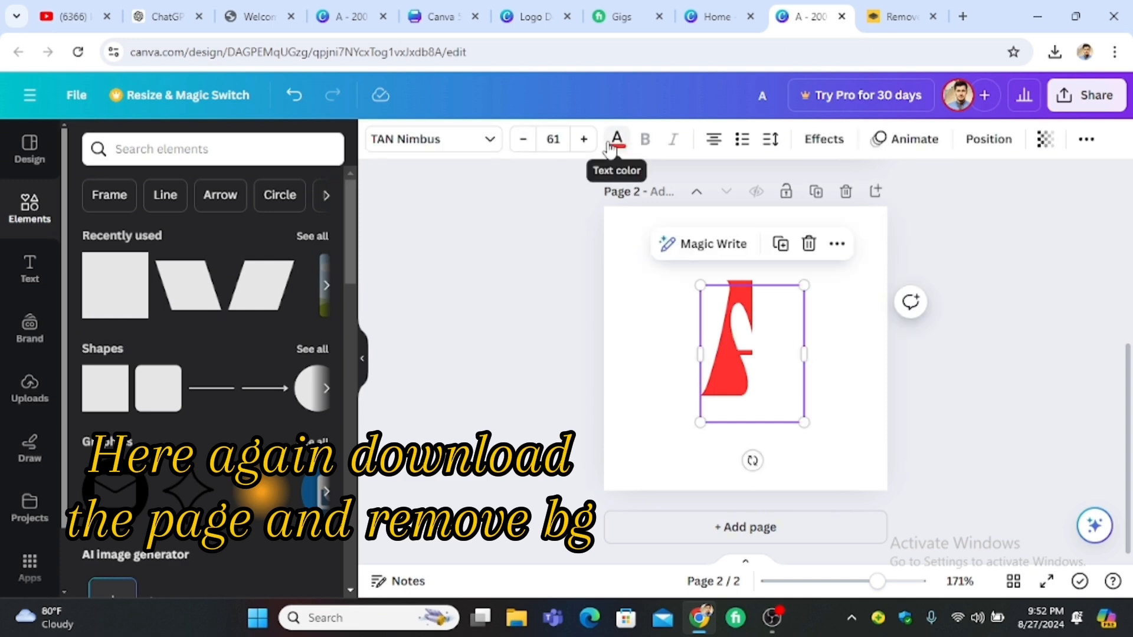
click(616, 142)
scroll(155, 329, down, 2)
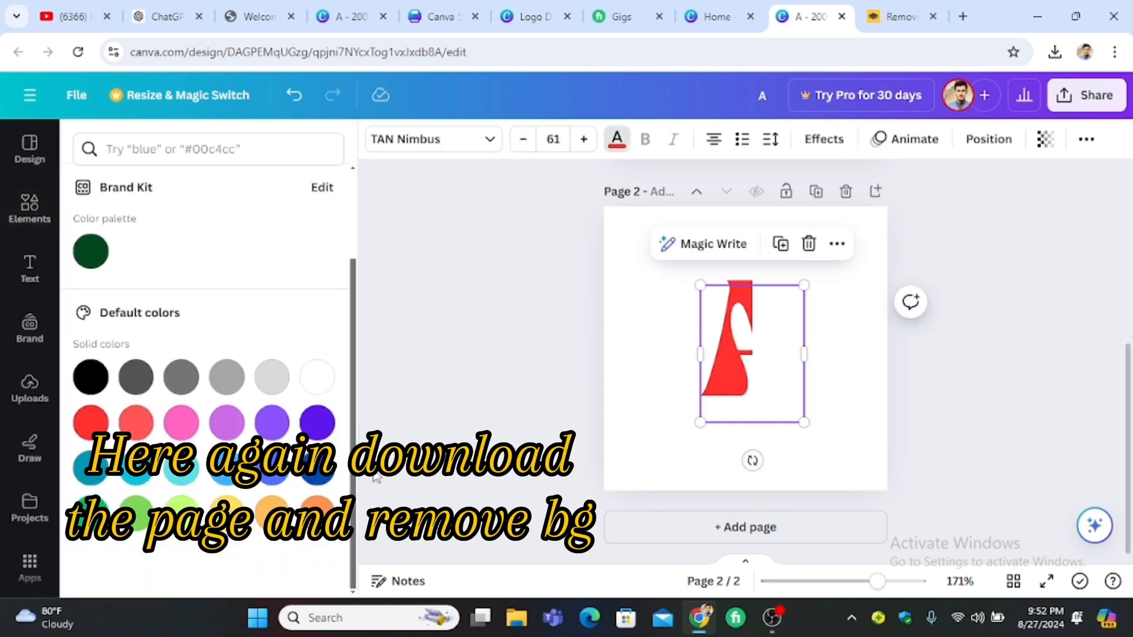
click(495, 308)
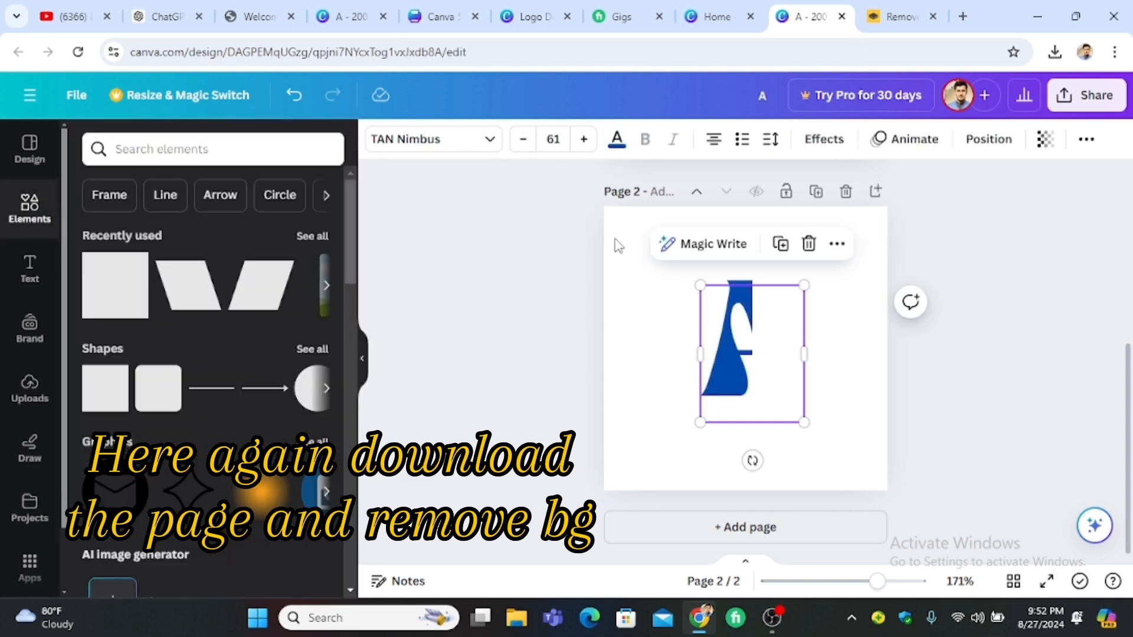
click(861, 289)
Step: Download only page 2, showing the blue left half of the letter, as a PNG
click(1088, 95)
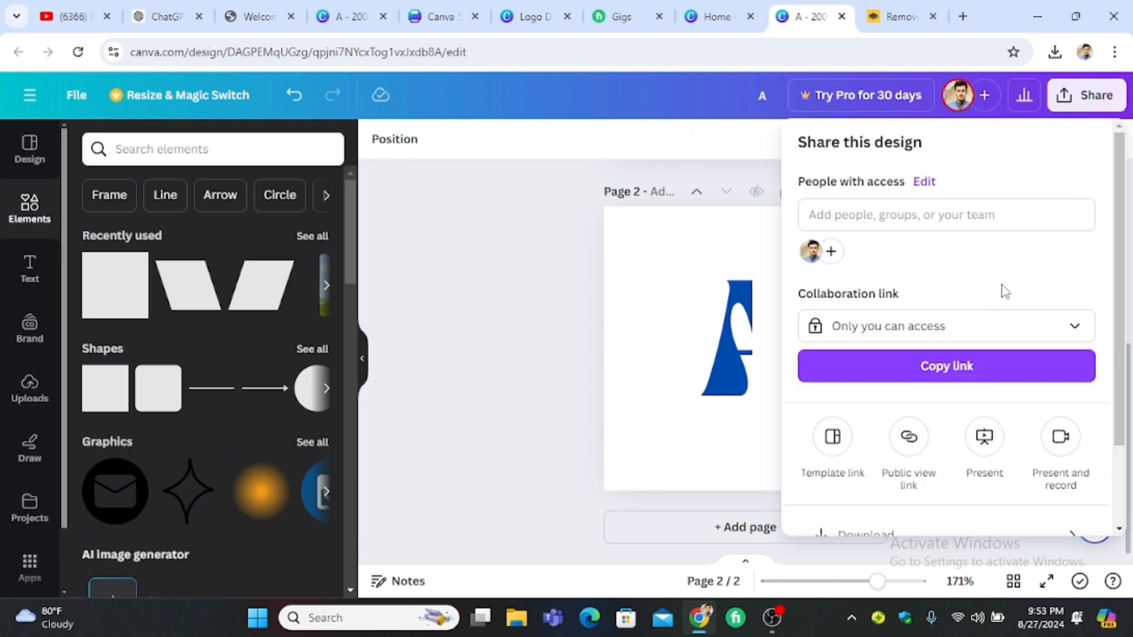
scroll(969, 306, down, 3)
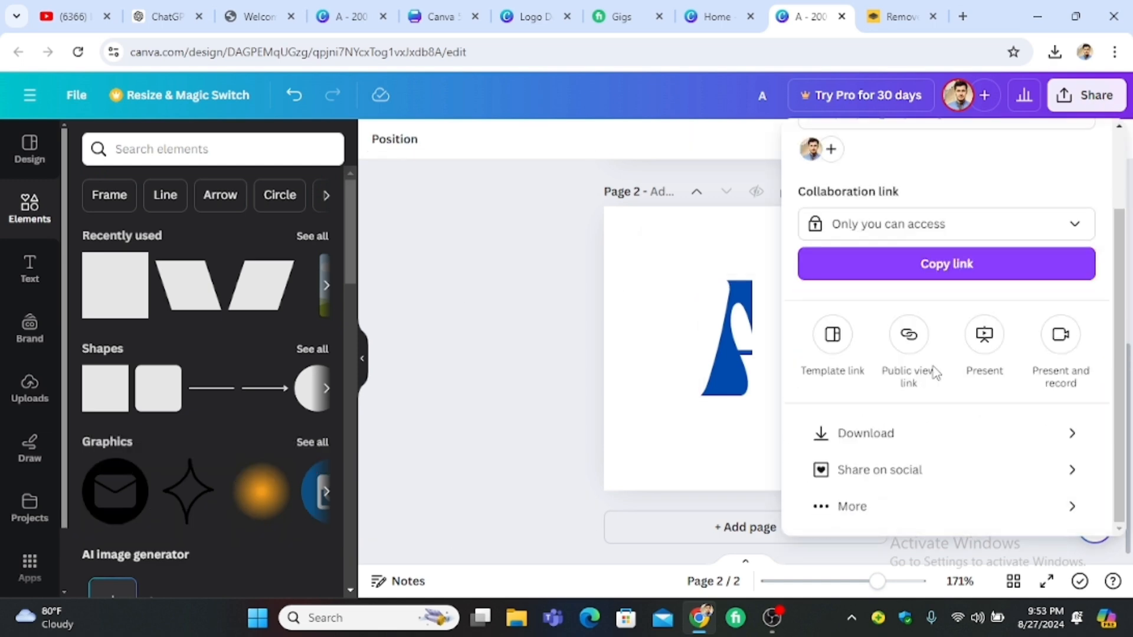
click(910, 434)
click(1092, 411)
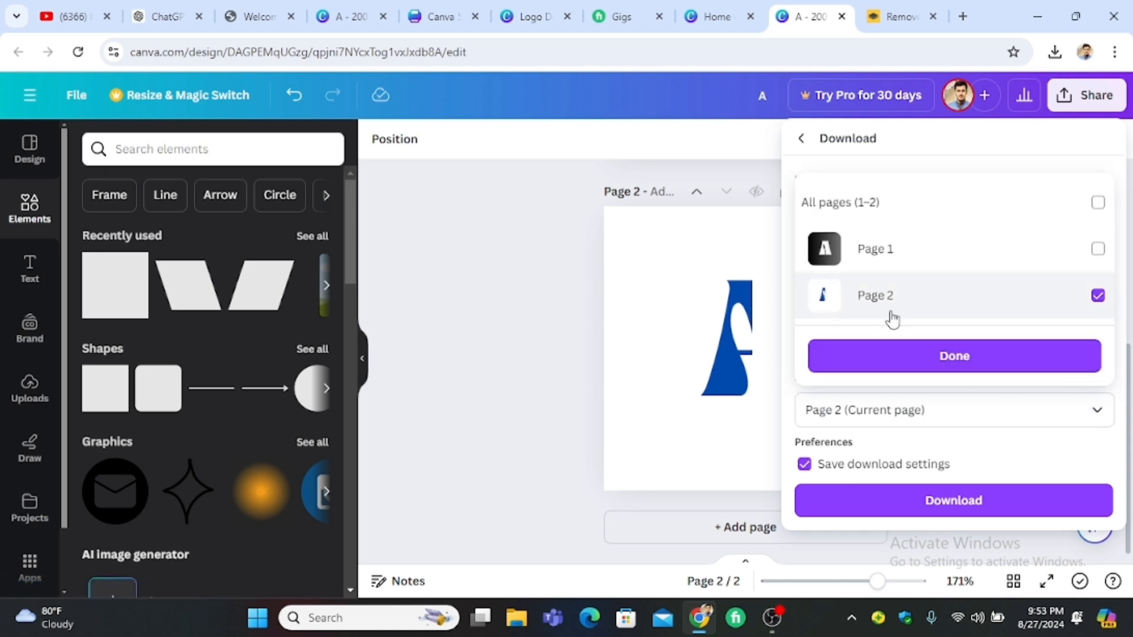
click(966, 369)
click(978, 501)
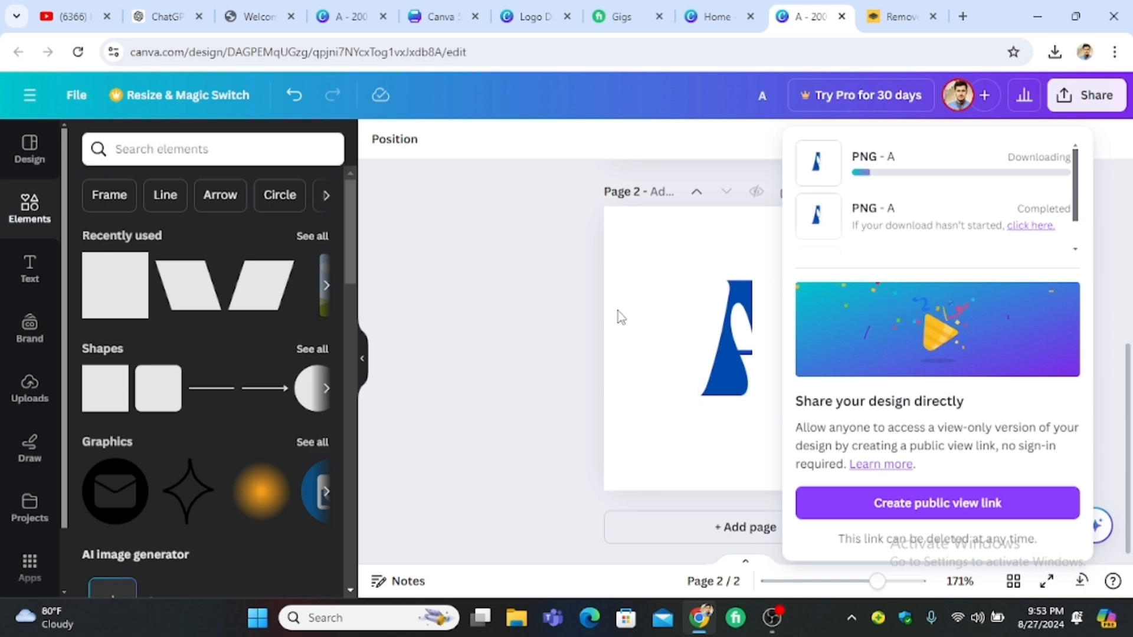
Step: Switch to remove.bg and upload the newly downloaded blue half-letter image for background removal
click(898, 16)
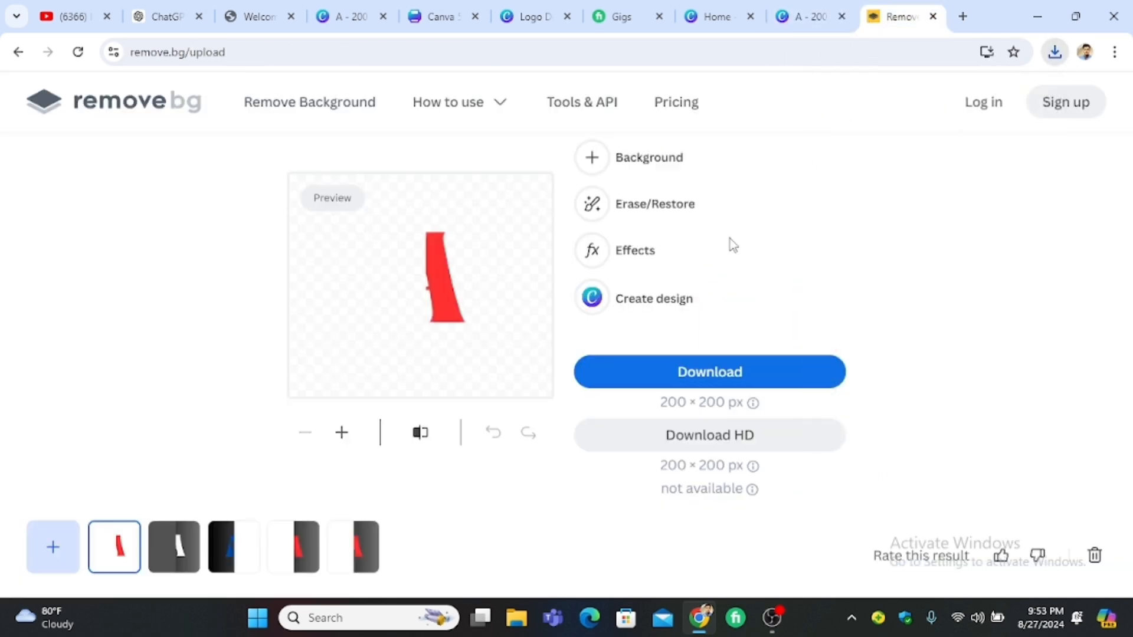
click(53, 546)
click(181, 156)
click(426, 370)
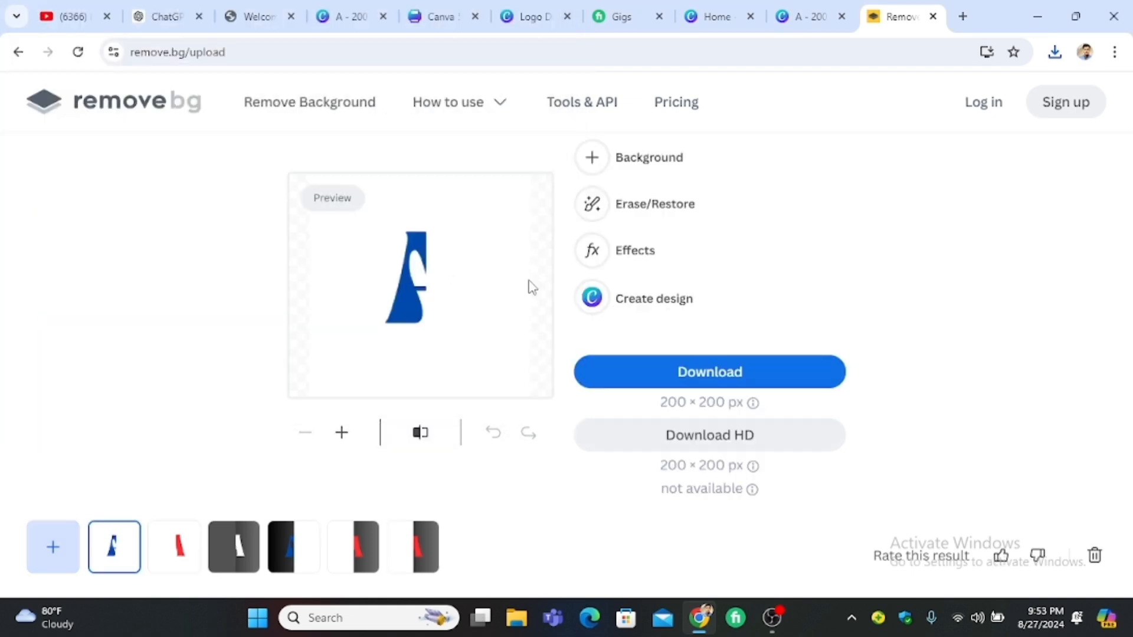
Step: Download the background-free blue half-letter, switch back to the Canva design and remove the old letter artwork from page 1
click(680, 373)
key(ctrl+shift+Tab)
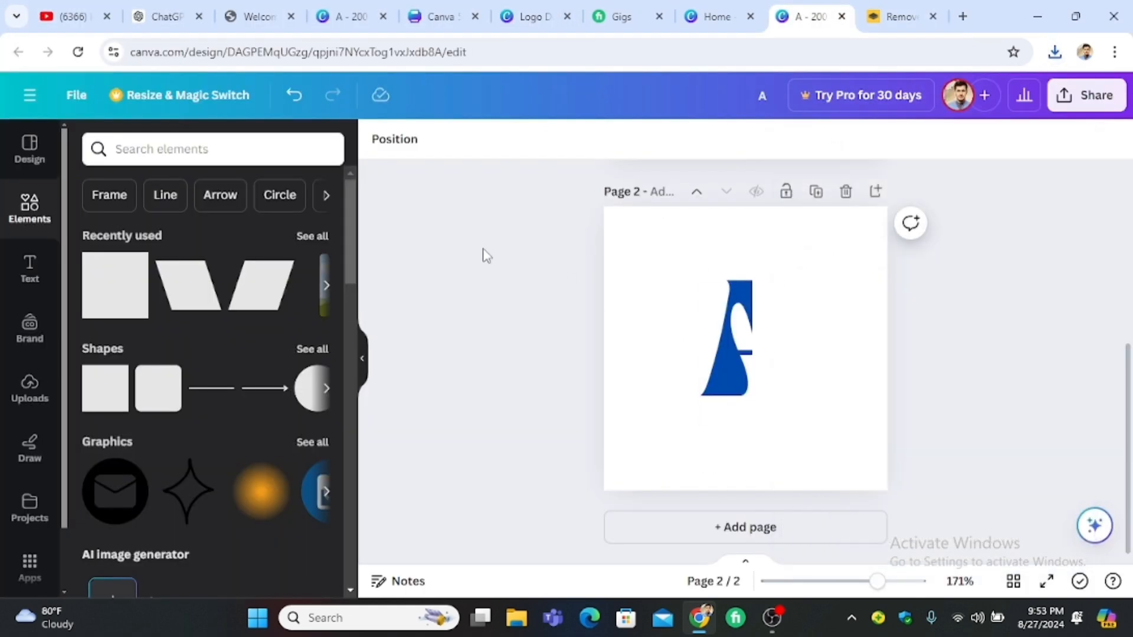
scroll(624, 260, up, 5)
click(731, 295)
click(808, 244)
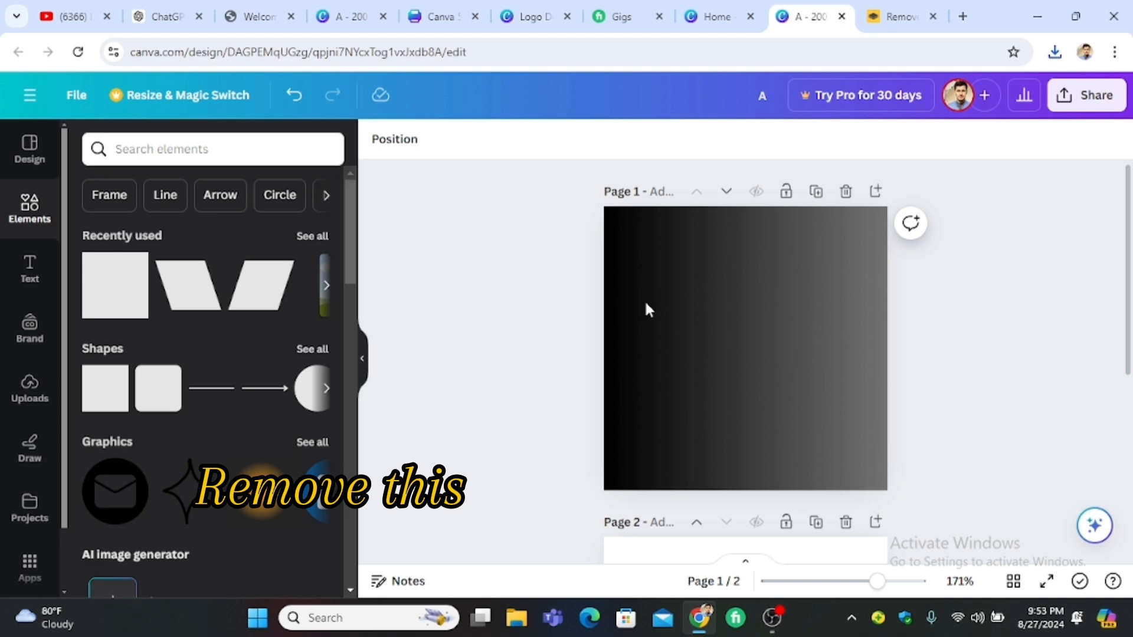
Step: Upload A__3_-removebg-preview to the design and place the red half-letter on page 1's dark gradient background
click(29, 384)
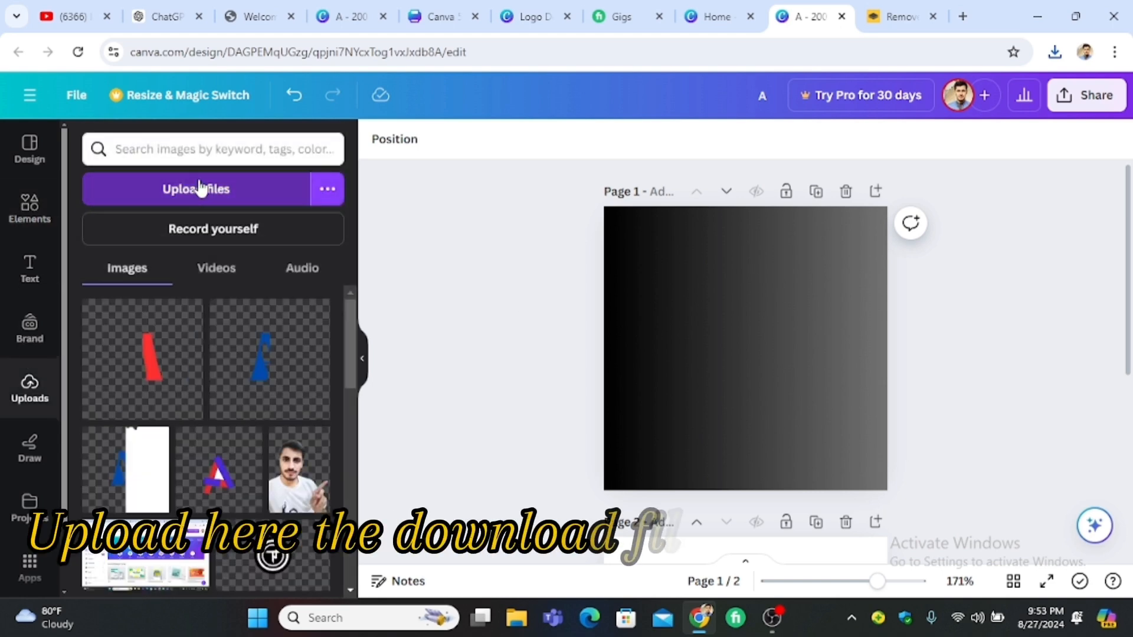
click(200, 187)
click(210, 207)
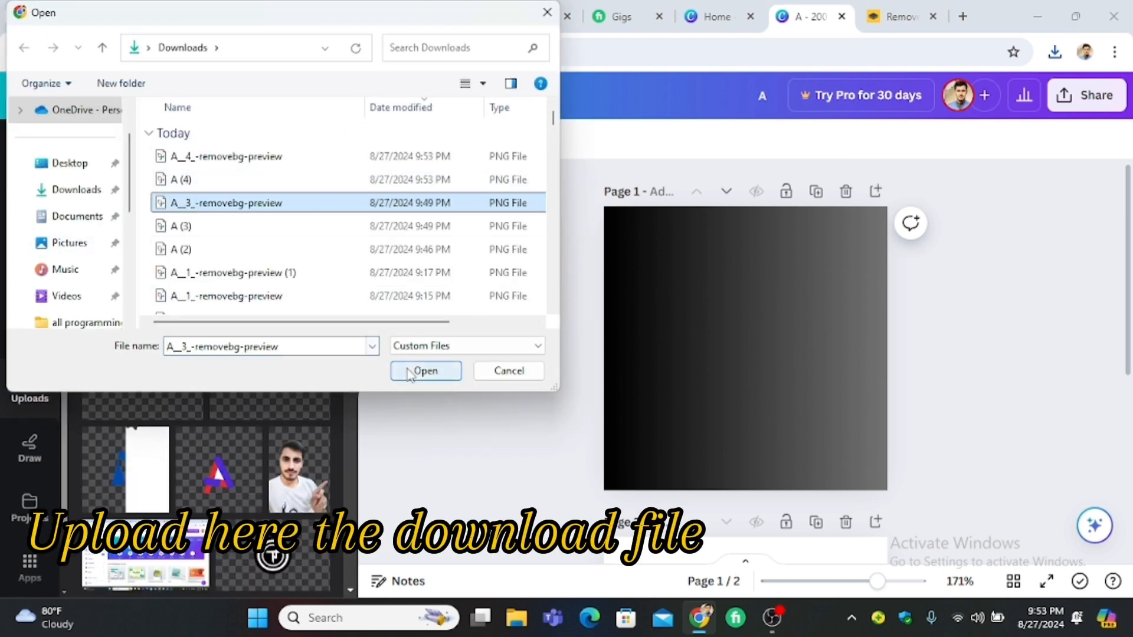
click(425, 371)
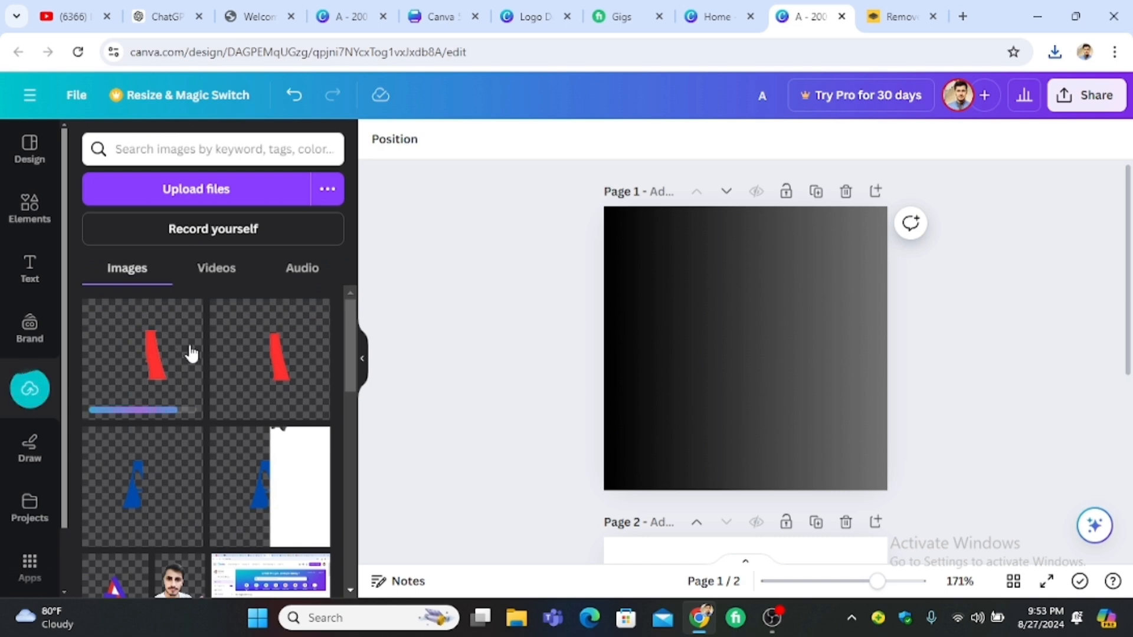
click(157, 373)
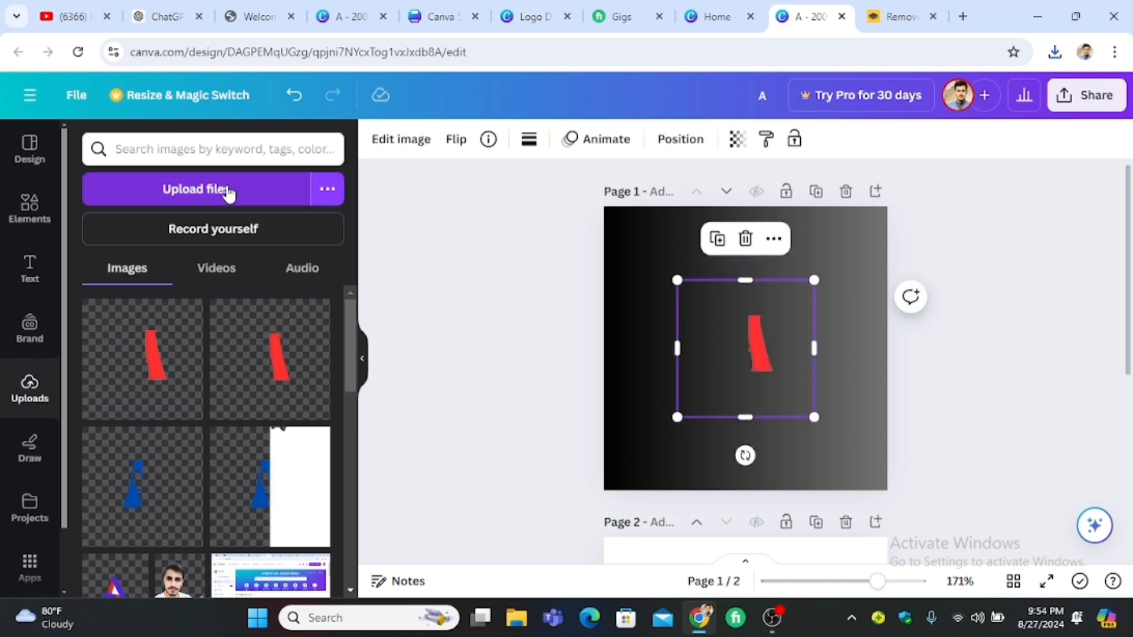
Step: Upload the A__4_-removebg-preview cut-out and add the blue half-letter to page 1
click(215, 154)
click(422, 370)
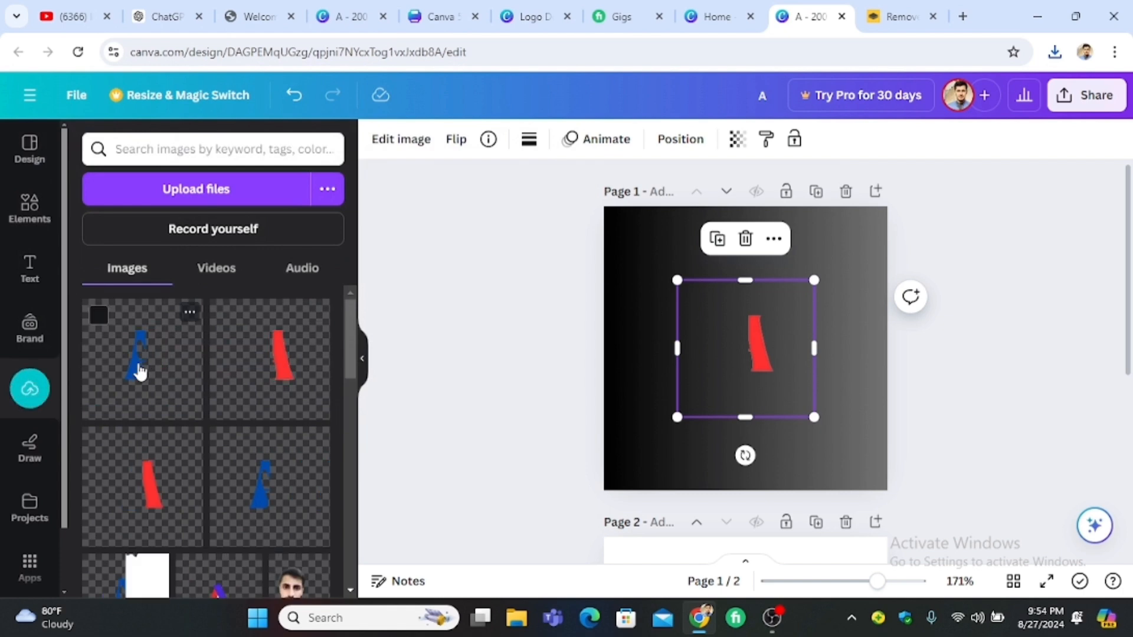
click(140, 372)
click(461, 340)
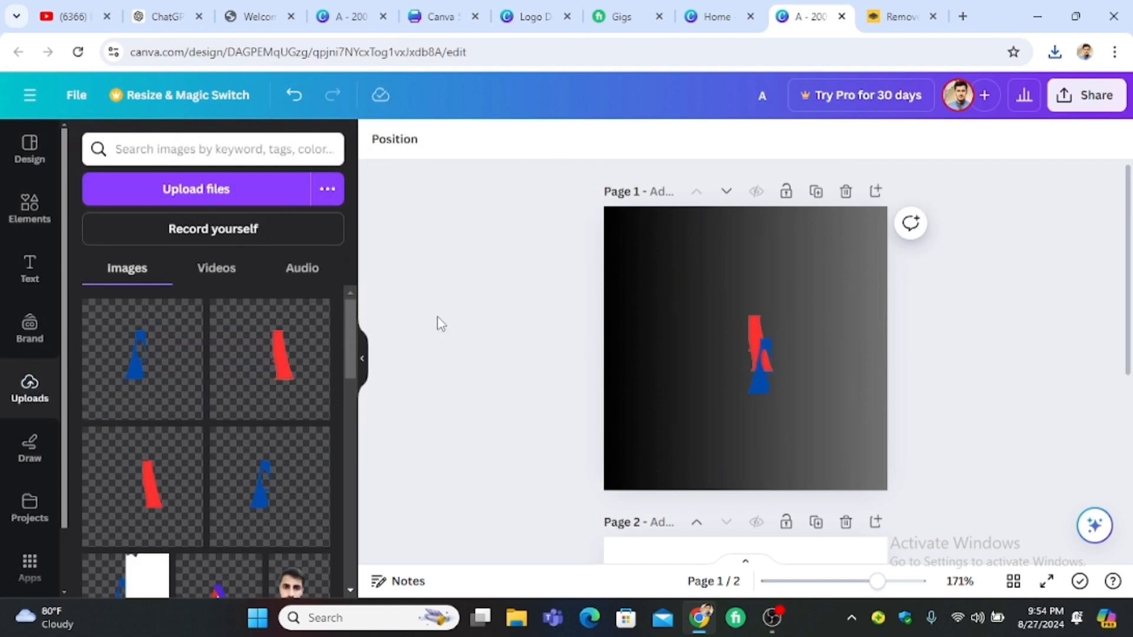
Step: Move the blue half-letter to the left of the red half so the two line up as a letter A
drag(763, 392, 736, 362)
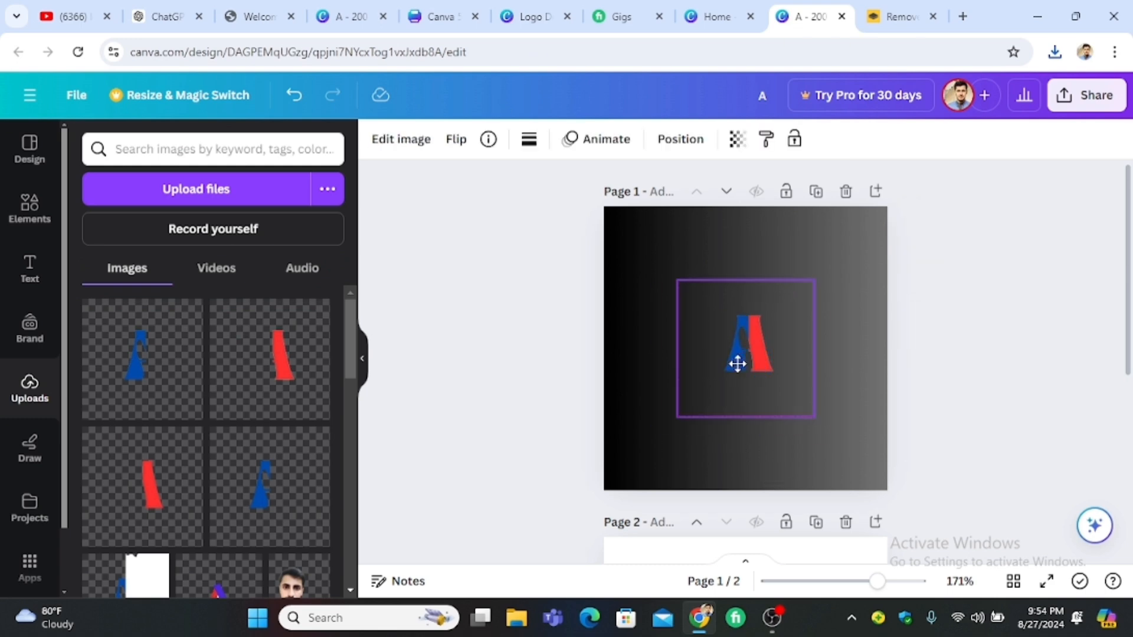
click(381, 251)
click(724, 356)
click(29, 269)
click(32, 221)
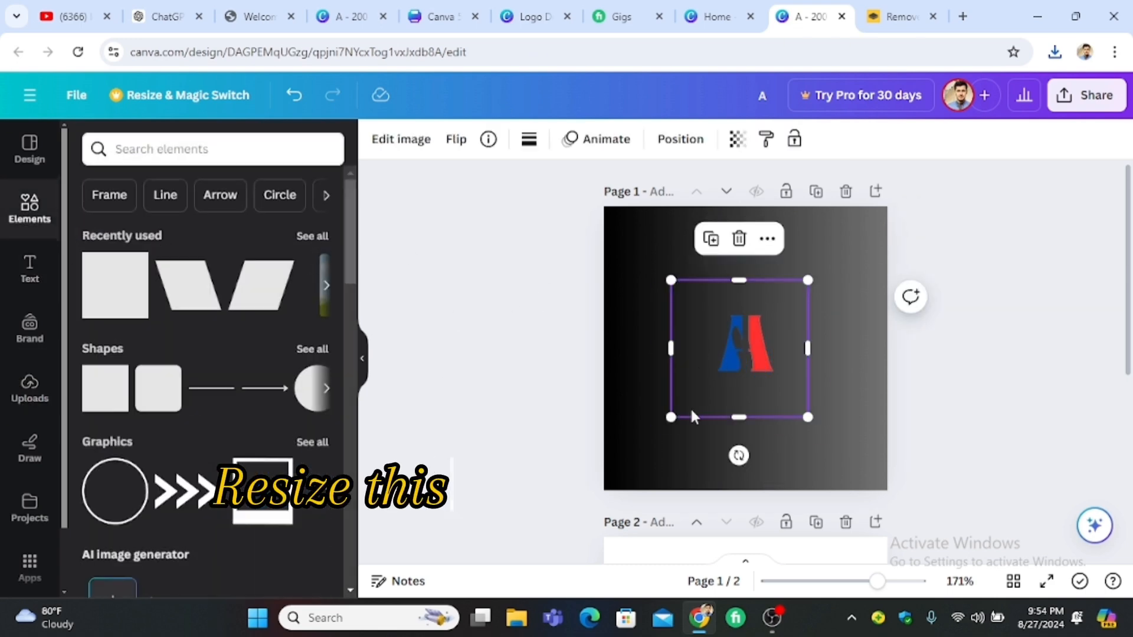
Step: Enlarge the blue and red half-letters and spread them apart on page 1
drag(670, 279, 617, 222)
drag(703, 343, 703, 375)
click(622, 359)
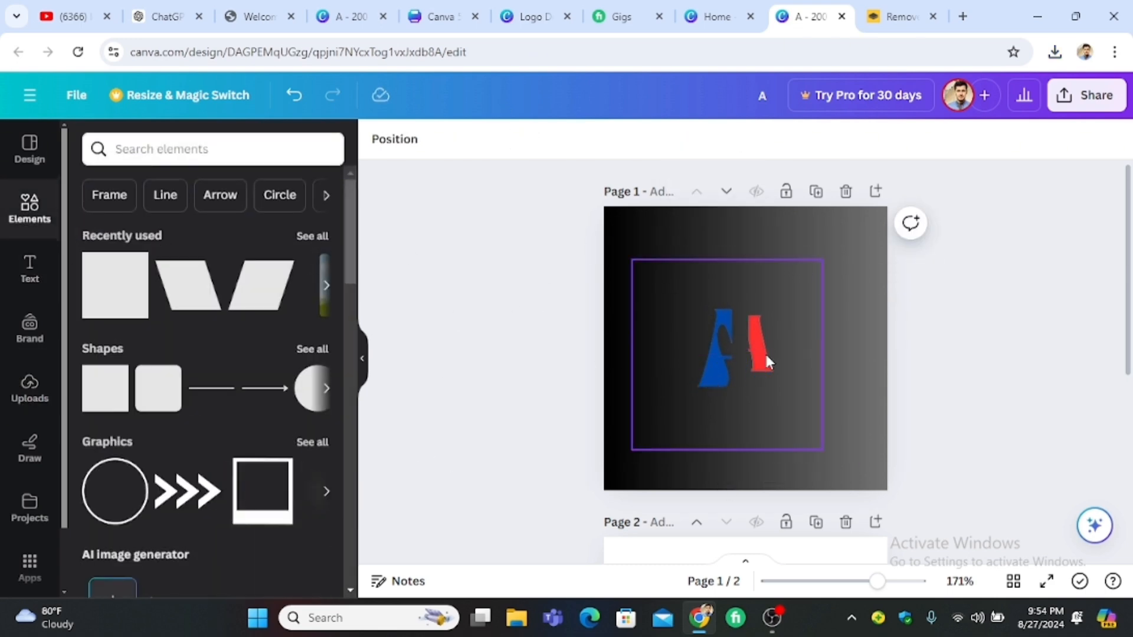
click(636, 284)
drag(630, 258, 568, 197)
drag(693, 353, 618, 345)
click(761, 348)
drag(814, 417, 917, 506)
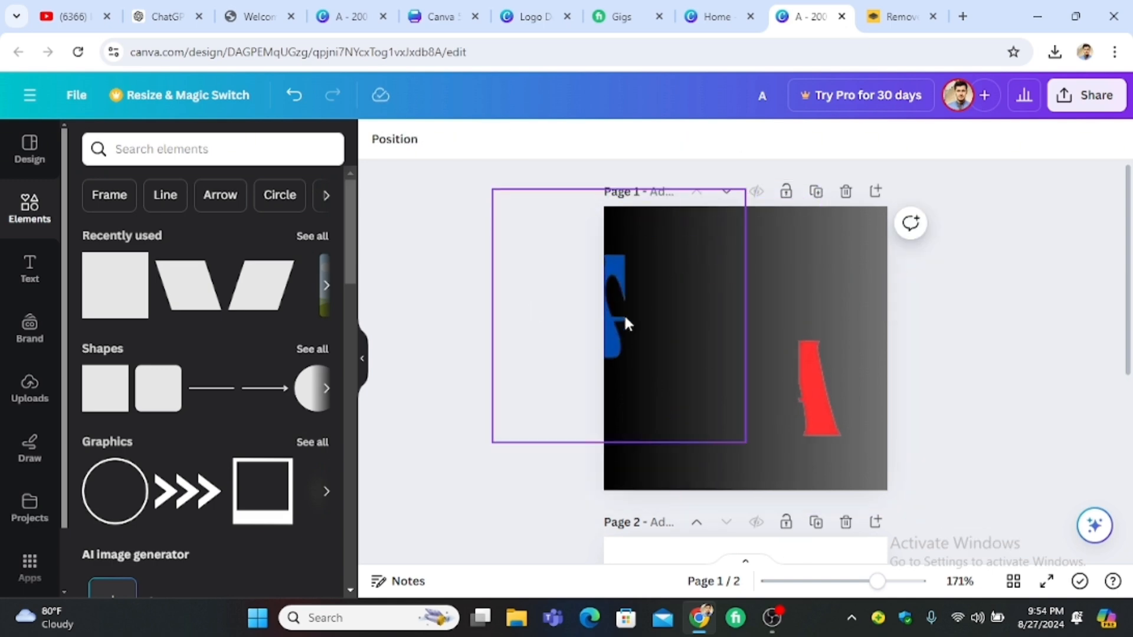
Step: Bring the enlarged blue and red halves together at the page centre and fine-tune the red half's size to match
drag(619, 317, 746, 367)
drag(870, 409, 818, 369)
drag(861, 481, 872, 492)
click(878, 419)
drag(791, 386, 794, 384)
click(877, 443)
mouse_move(864, 459)
mouse_down()
mouse_move(853, 467)
mouse_move(865, 470)
mouse_up()
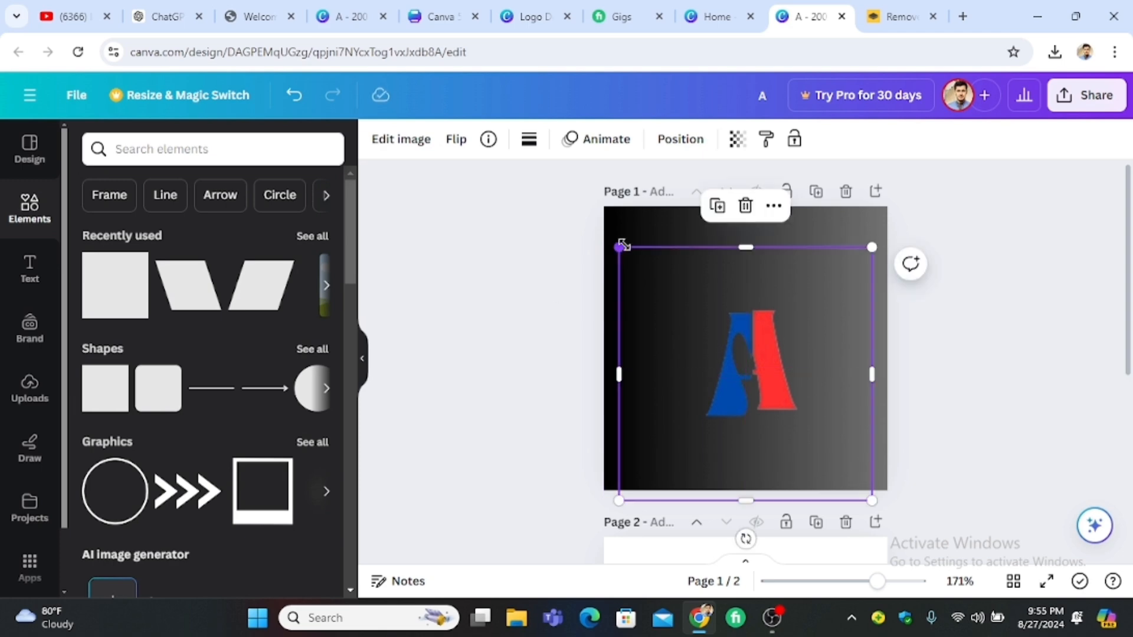
Step: Pull the two halves of the A apart and scale them up further
drag(716, 324, 740, 322)
click(615, 403)
drag(770, 370, 736, 342)
drag(614, 247, 566, 197)
drag(860, 458, 905, 497)
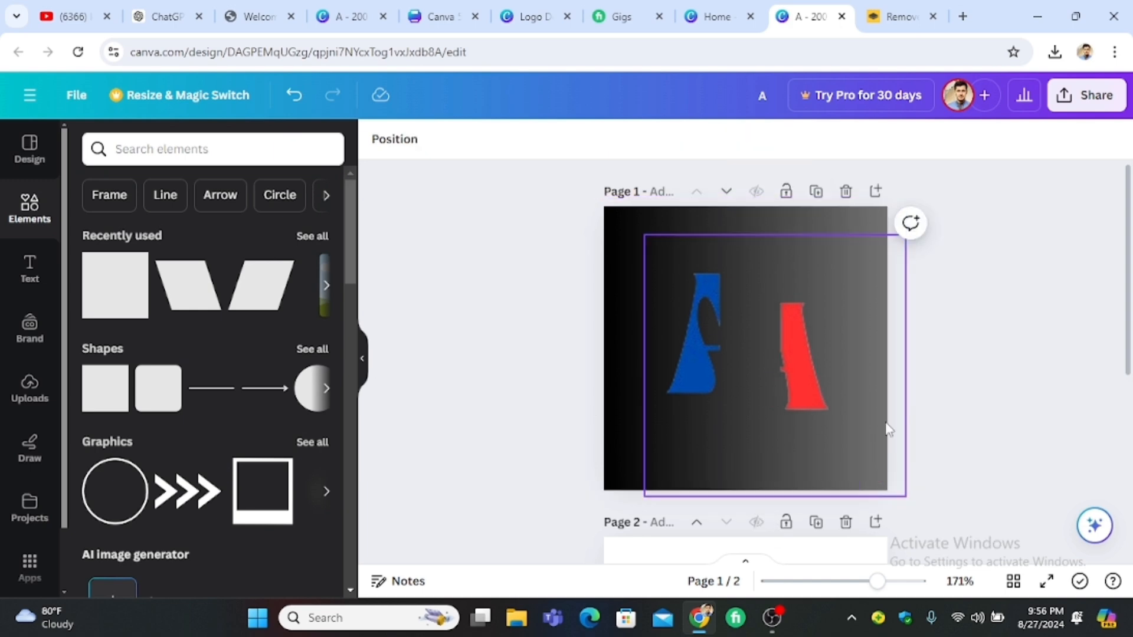
Step: Move the blue half back toward the page centre and shift the red half left to close the gap
drag(887, 431, 882, 410)
drag(646, 380, 670, 399)
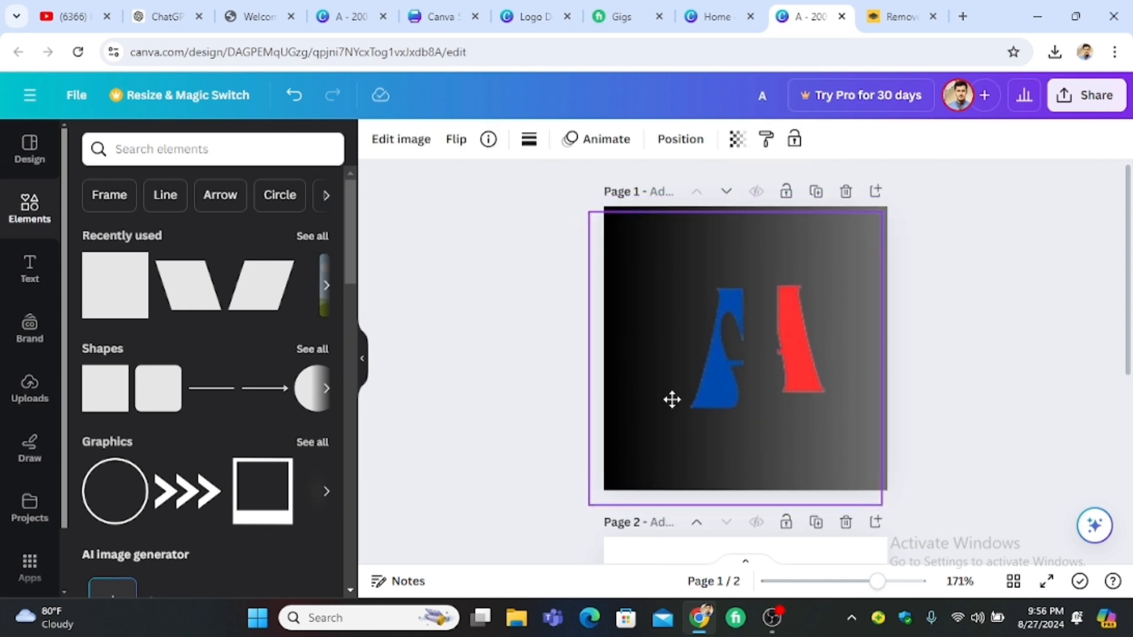
click(920, 396)
drag(878, 419, 853, 421)
key(Escape)
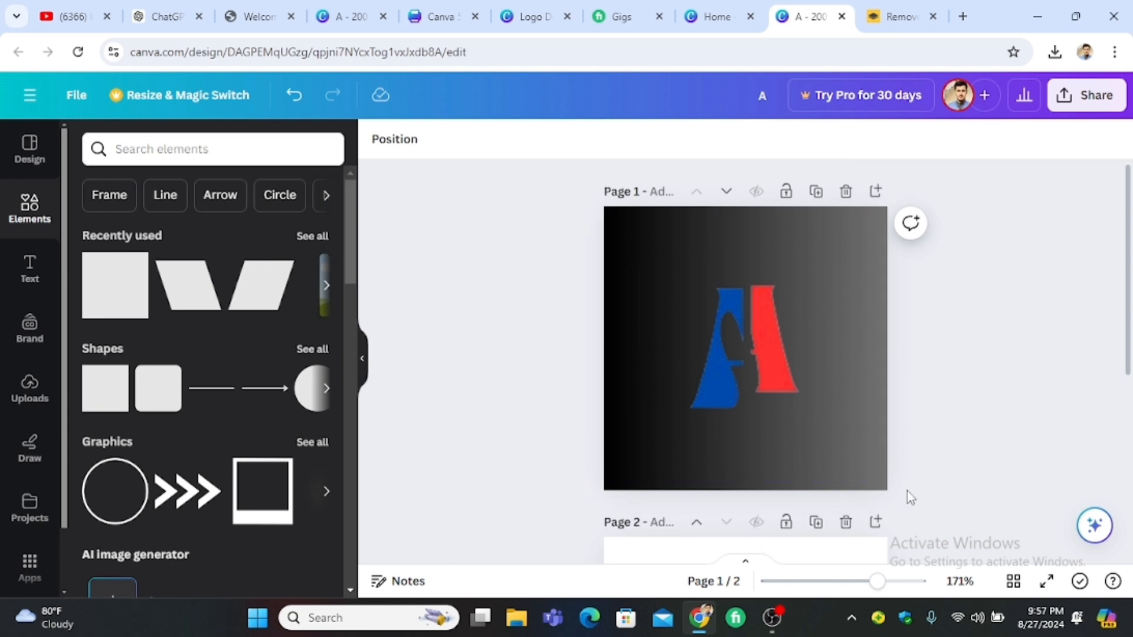
Step: Enlarge the red half slightly toward the blue half's height and reposition both halves around the page centre
drag(883, 409, 901, 486)
mouse_move(685, 439)
mouse_down()
mouse_move(703, 441)
mouse_move(685, 441)
mouse_up()
click(501, 447)
drag(652, 396, 701, 402)
click(1012, 414)
drag(868, 481, 867, 488)
drag(771, 390, 770, 384)
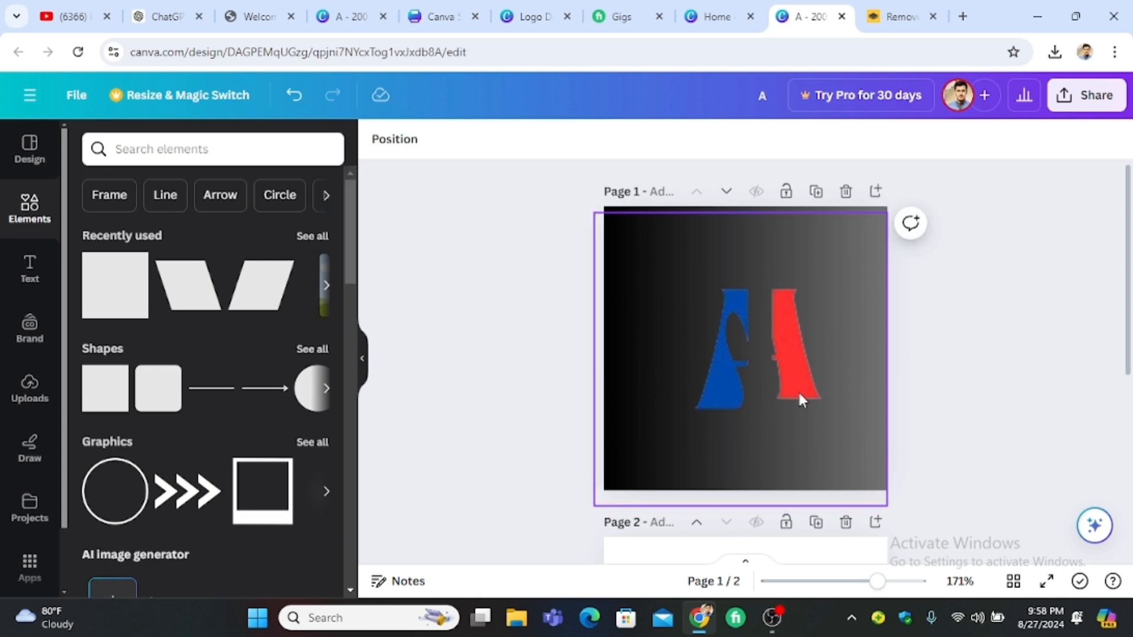
Step: Match the red half's height to the blue half and align their top and bottom edges
drag(706, 415, 677, 421)
drag(881, 449, 889, 441)
drag(907, 481, 924, 490)
drag(676, 332, 688, 315)
click(432, 435)
mouse_move(684, 366)
mouse_down()
mouse_move(685, 388)
mouse_move(698, 383)
mouse_up()
drag(856, 213, 823, 228)
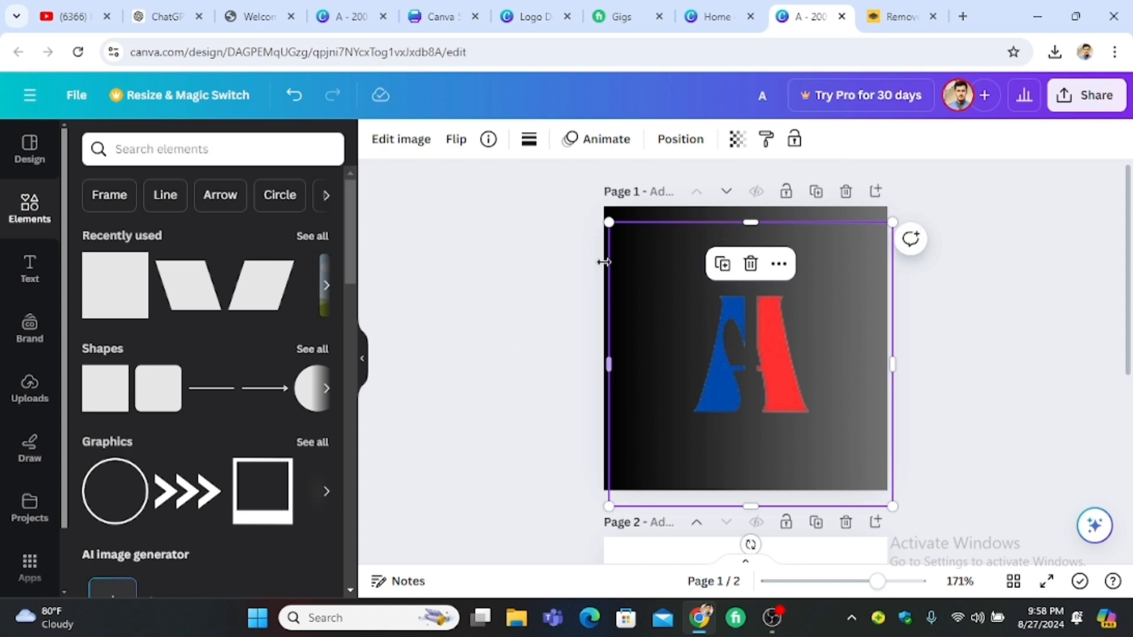
drag(647, 218, 618, 240)
click(612, 238)
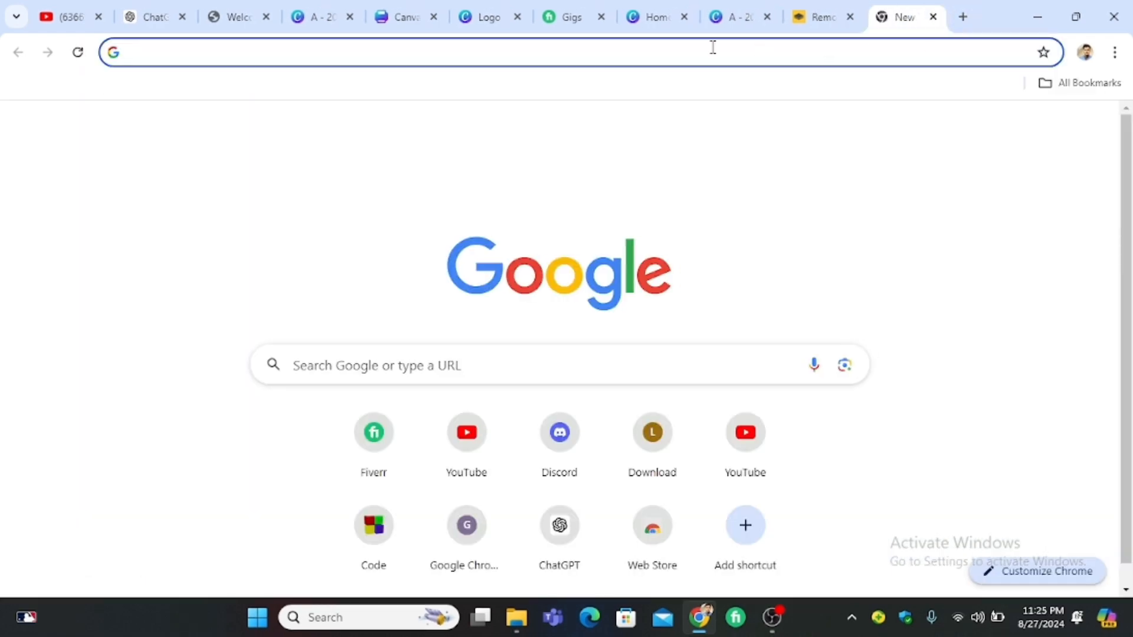
Step: Switch to Photopea in a new browser tab and open the Black Wall 3D Logo Mockup template
text(photopea)
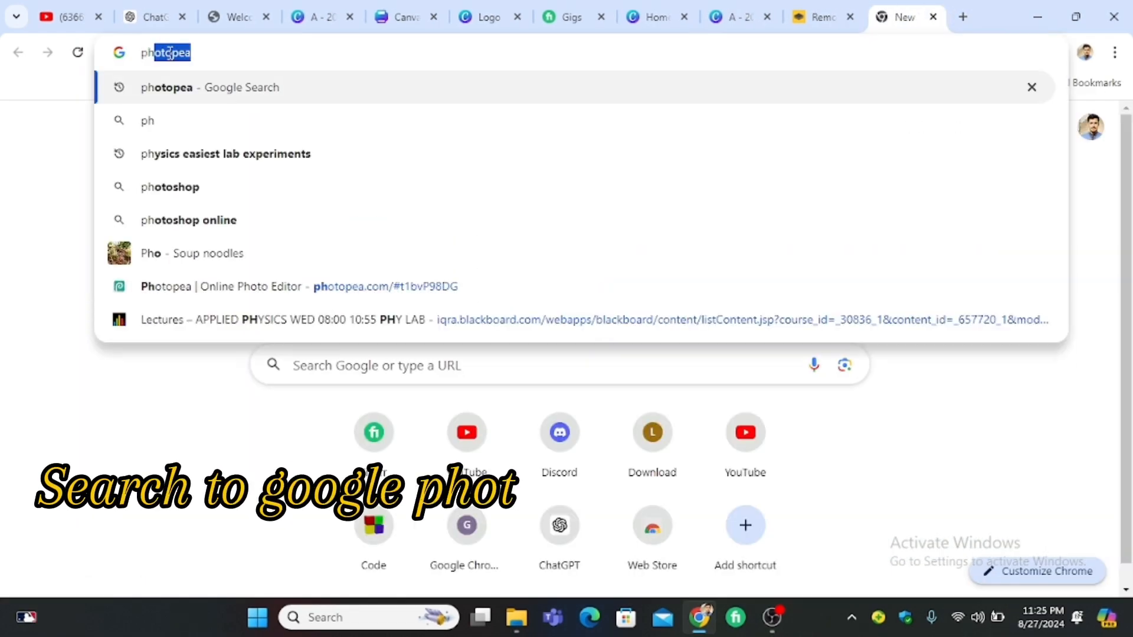
key(Return)
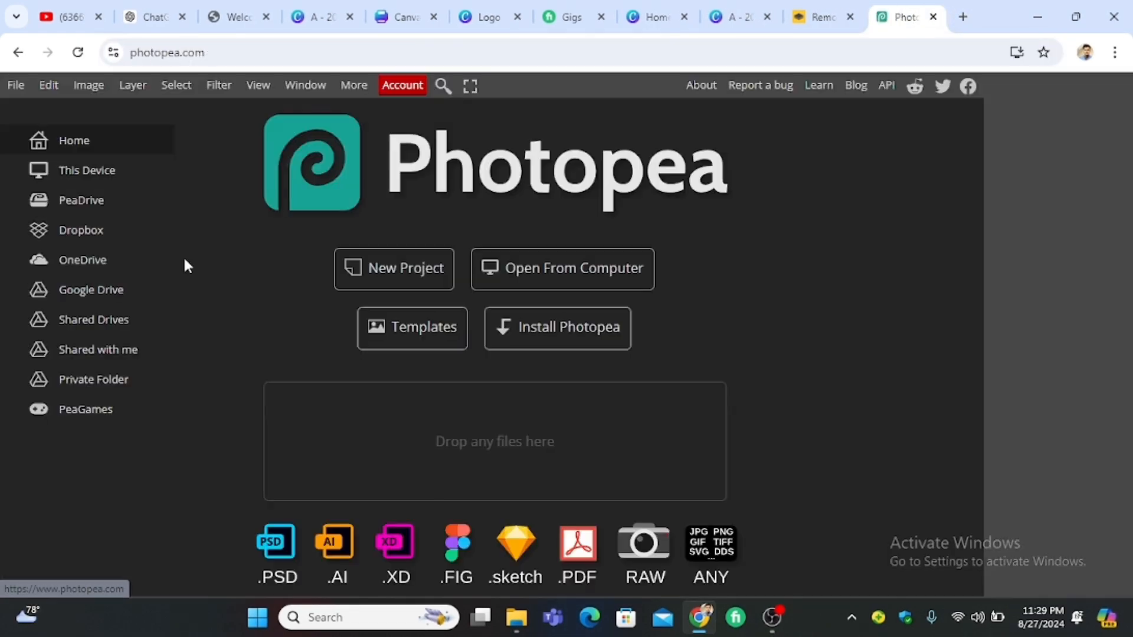
click(424, 333)
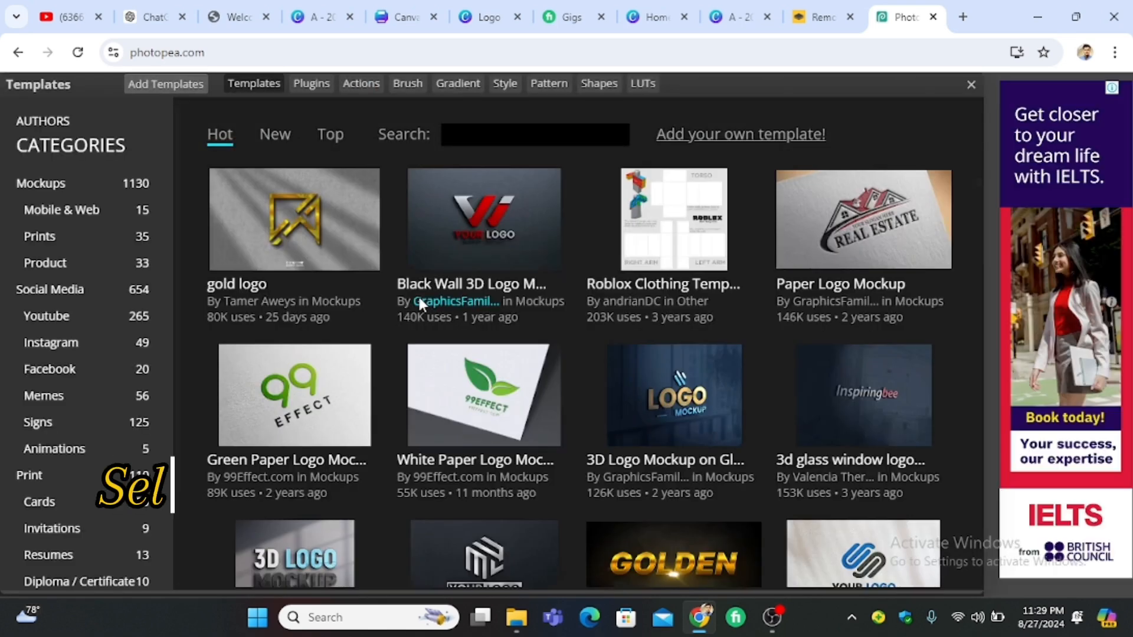
click(487, 250)
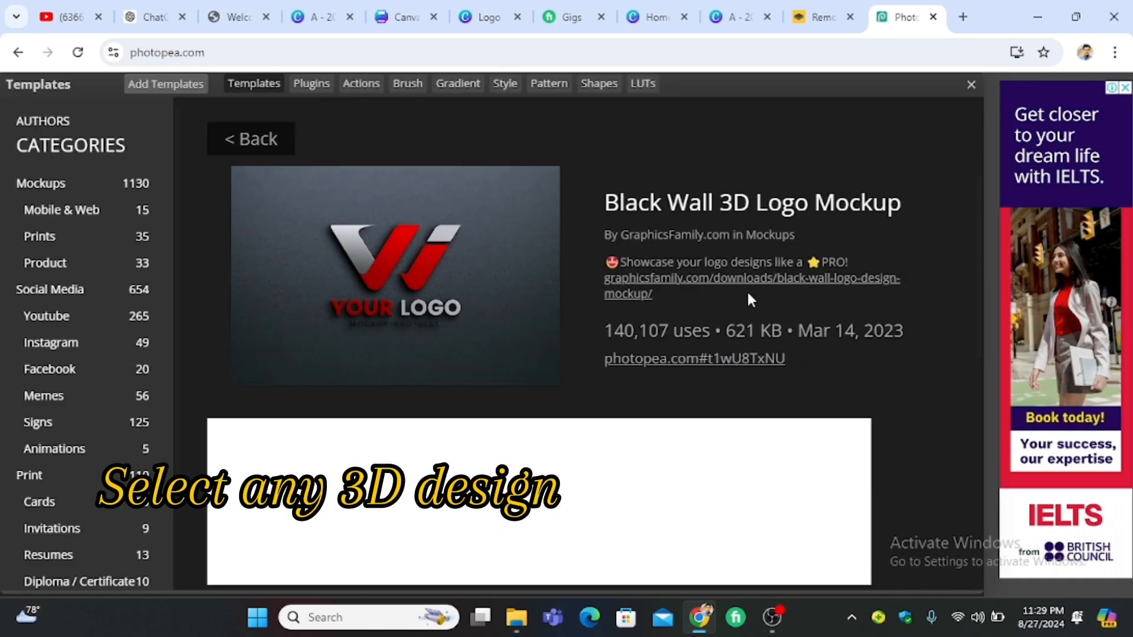
click(665, 361)
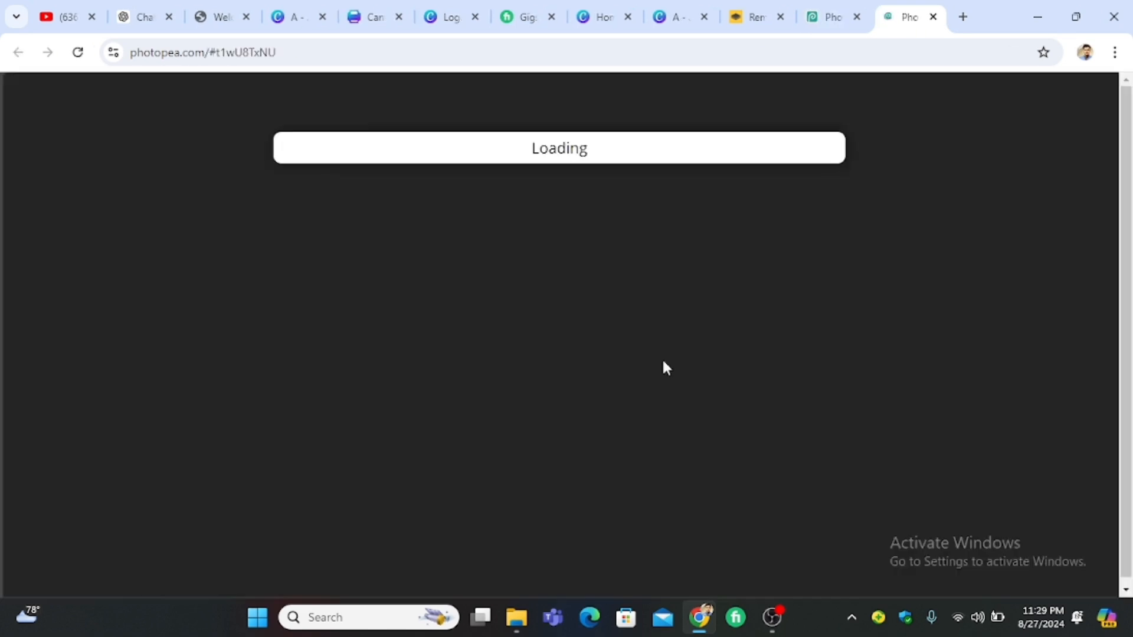
Step: Open the mockup's logo smart object, place the A (6) image in it and hide the Graphicsfamily 1 layer
double_click(799, 381)
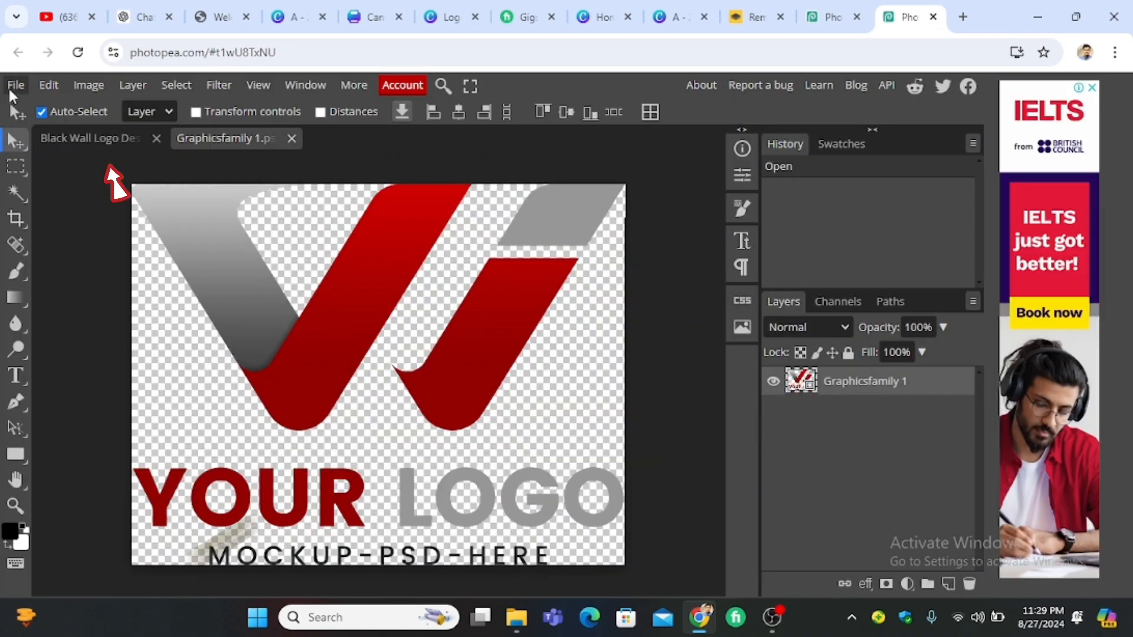
click(15, 85)
click(58, 162)
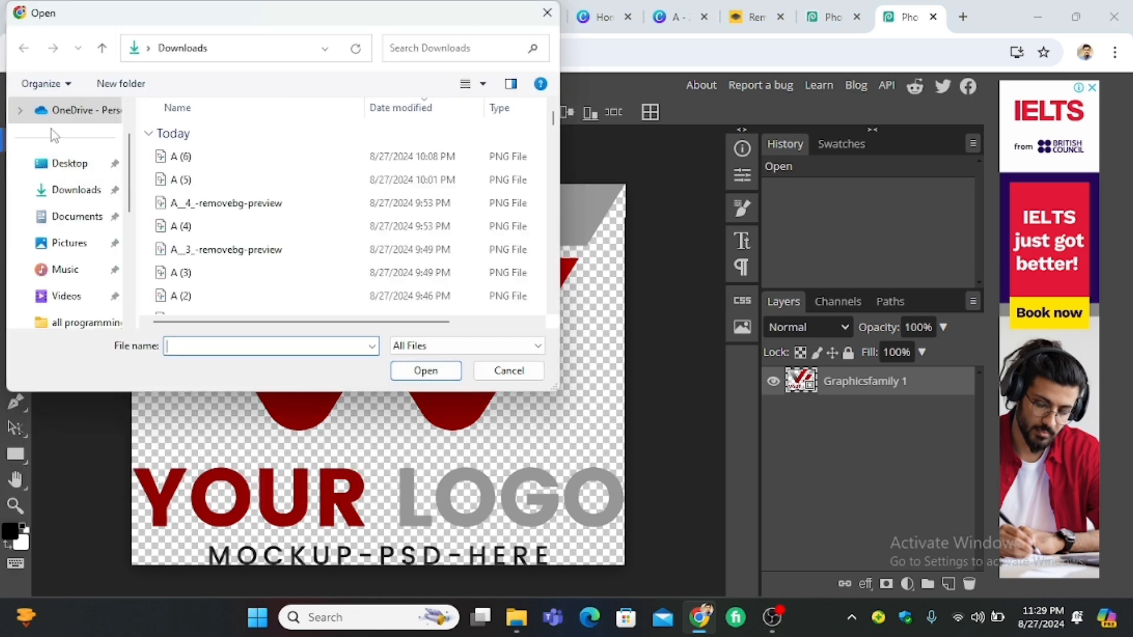
click(174, 156)
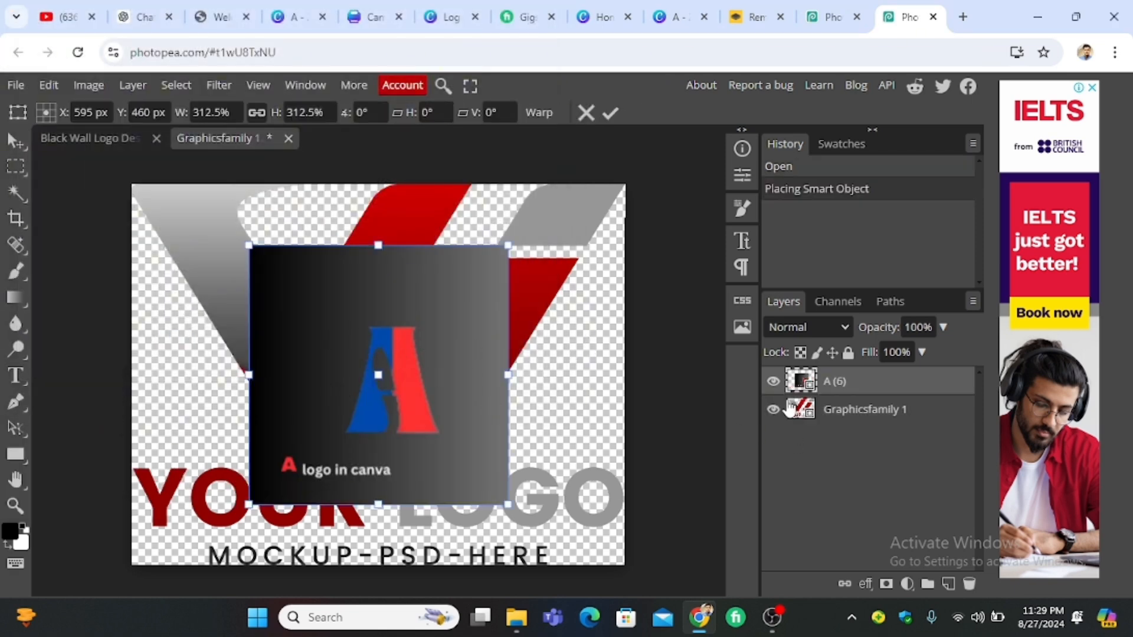
click(773, 408)
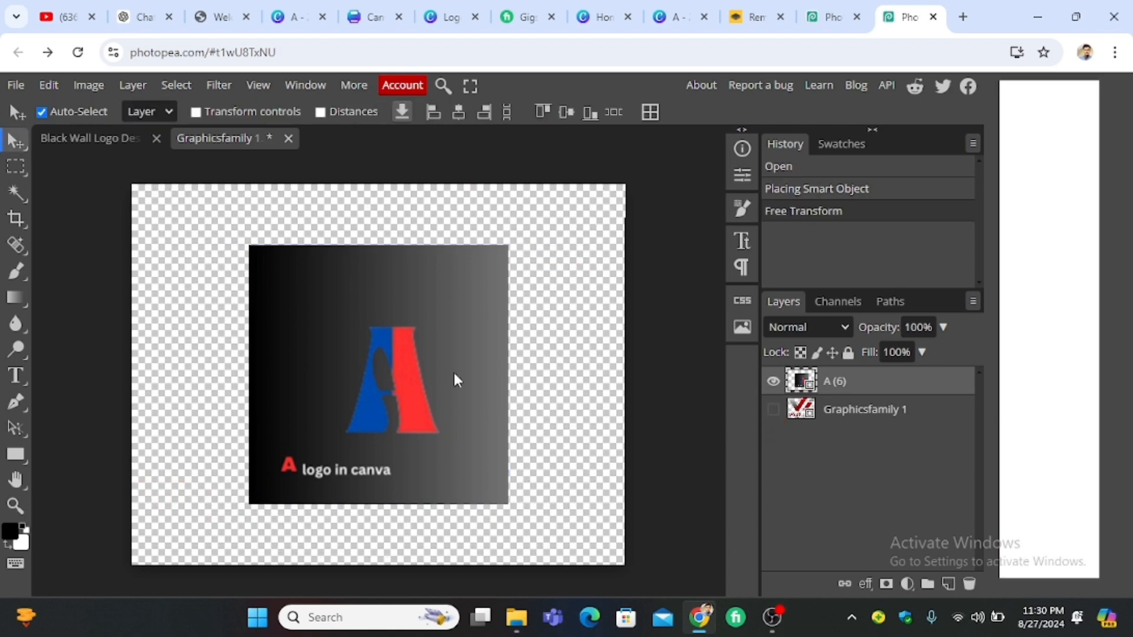
Step: Remove the background from the A (6) layer, accepting the short ad to skip the wait
right_click(448, 367)
click(480, 439)
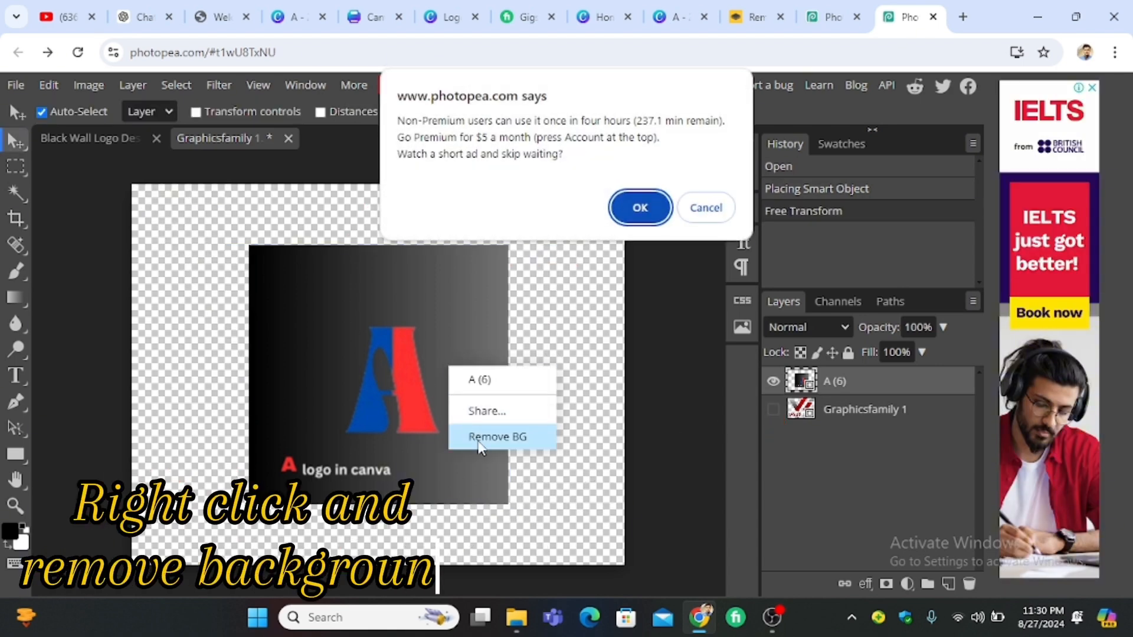
click(649, 216)
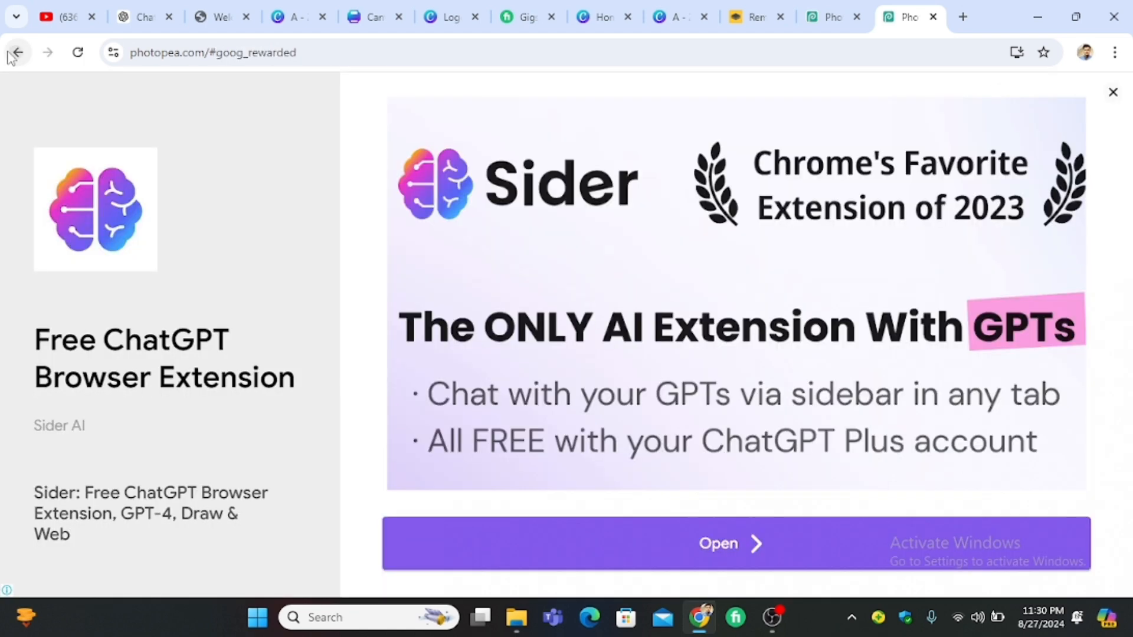
click(18, 52)
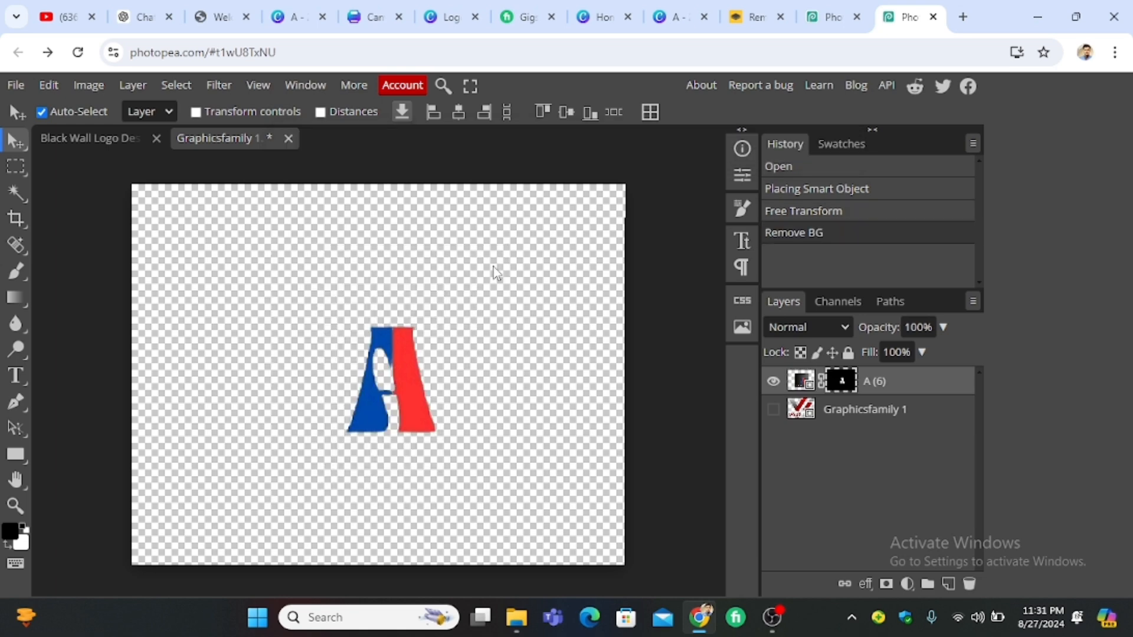
Step: Free-transform the A (6) logo to 608% in width and height and centre the letter on the canvas
click(62, 85)
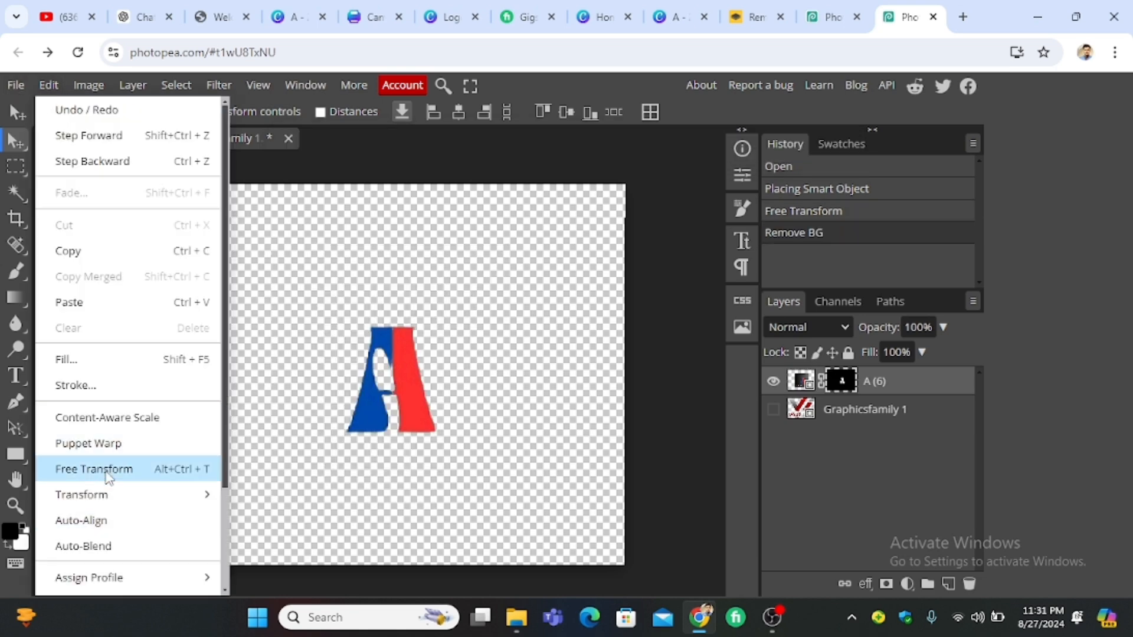
click(94, 470)
drag(250, 253, 136, 286)
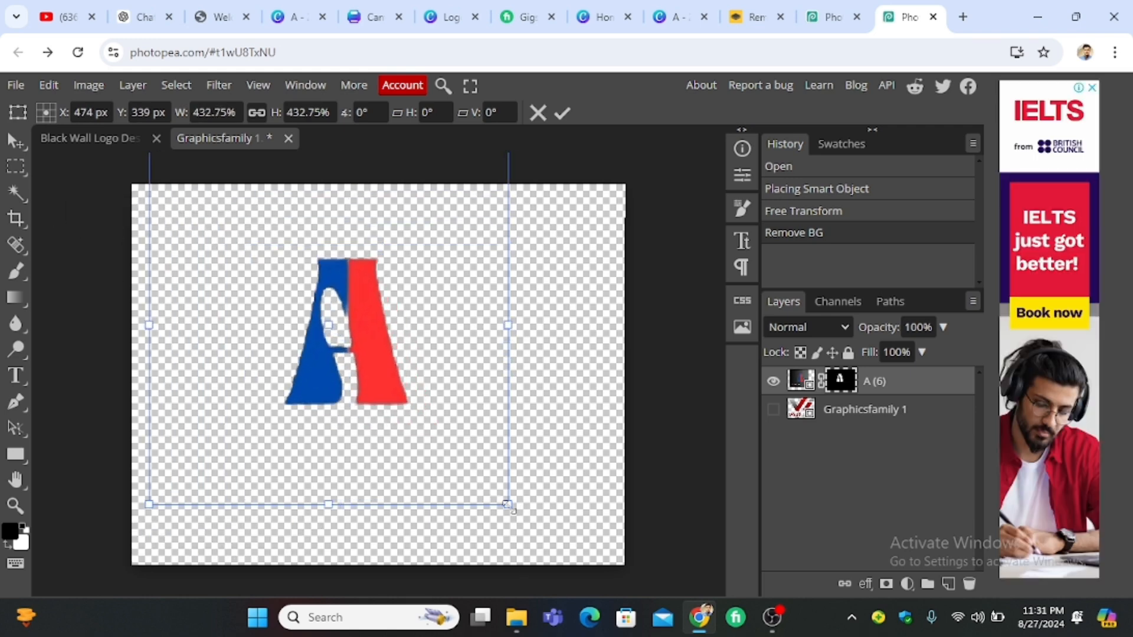
drag(508, 506, 672, 582)
drag(457, 471, 430, 448)
drag(602, 364, 625, 364)
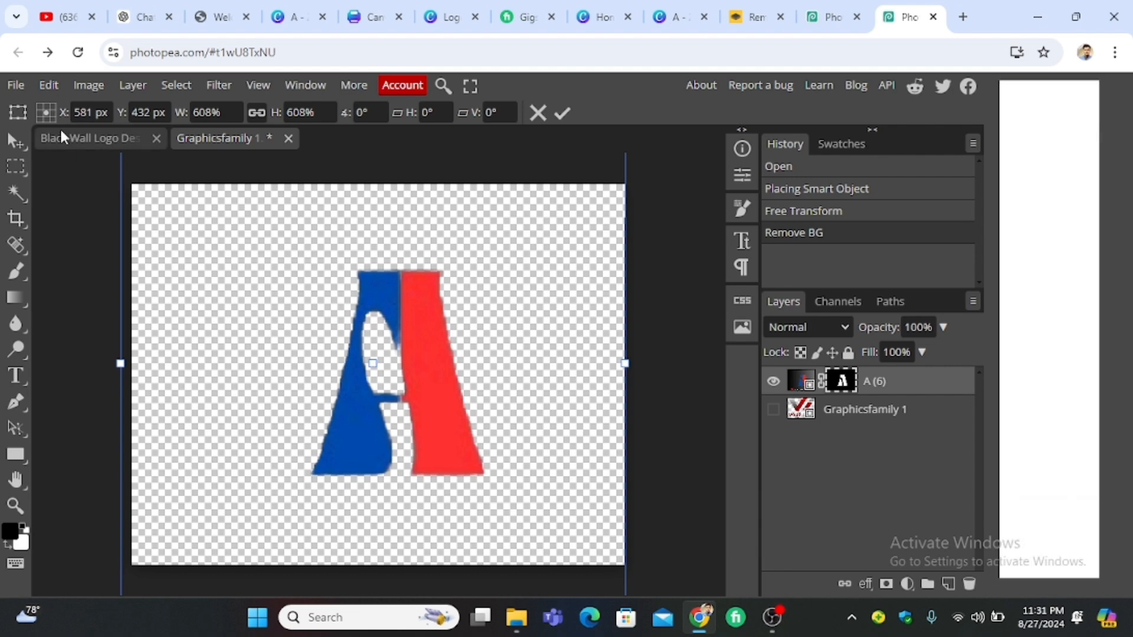
Step: Save the edited smart object and return to the Black Wall Logo mockup document
click(16, 85)
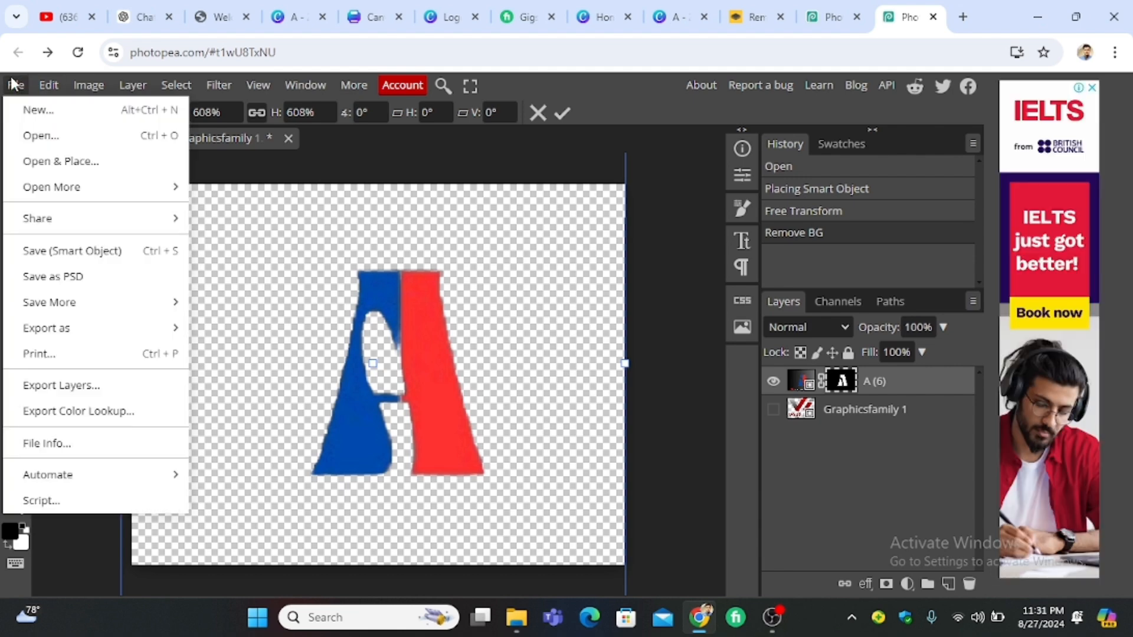
click(99, 253)
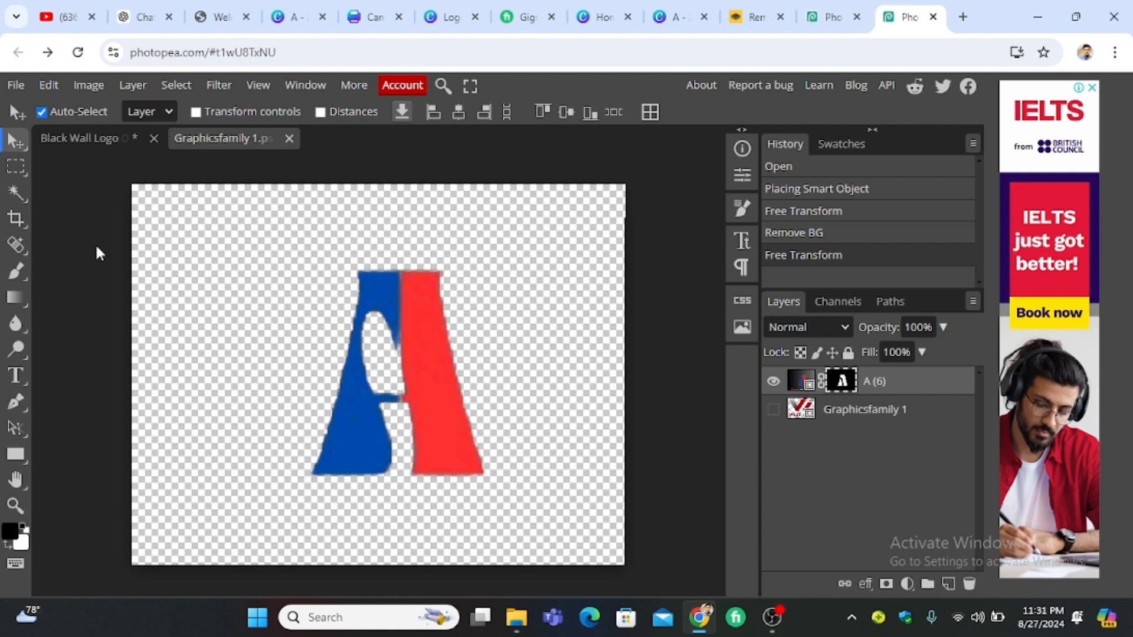
click(95, 140)
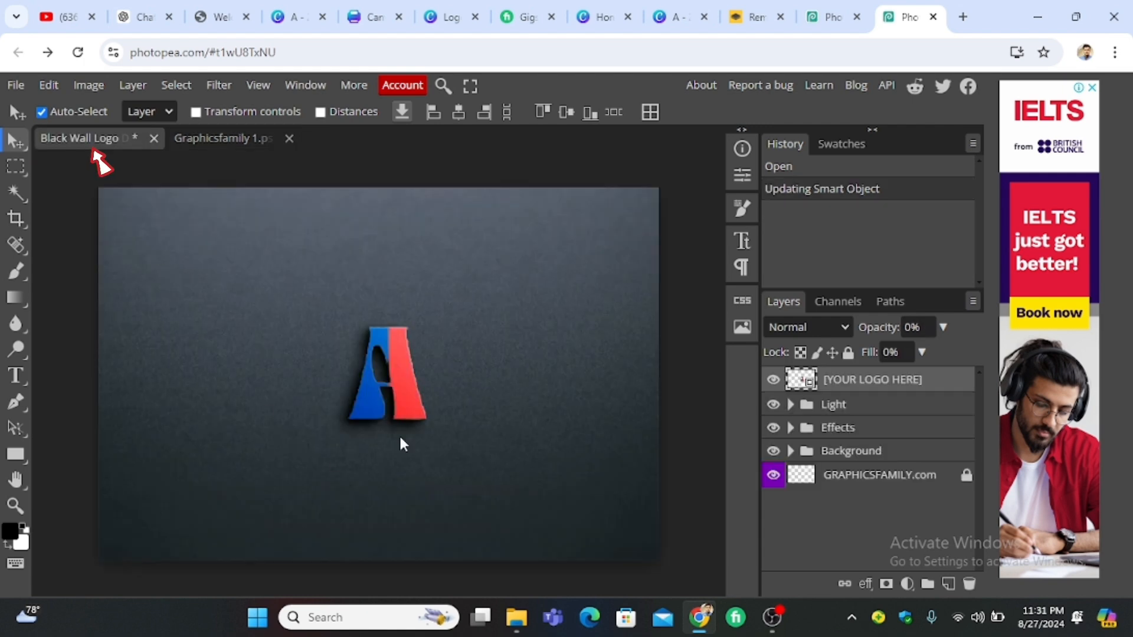
Step: Export the finished mockup as a 1350 × 900 px PNG at 100% quality
click(16, 85)
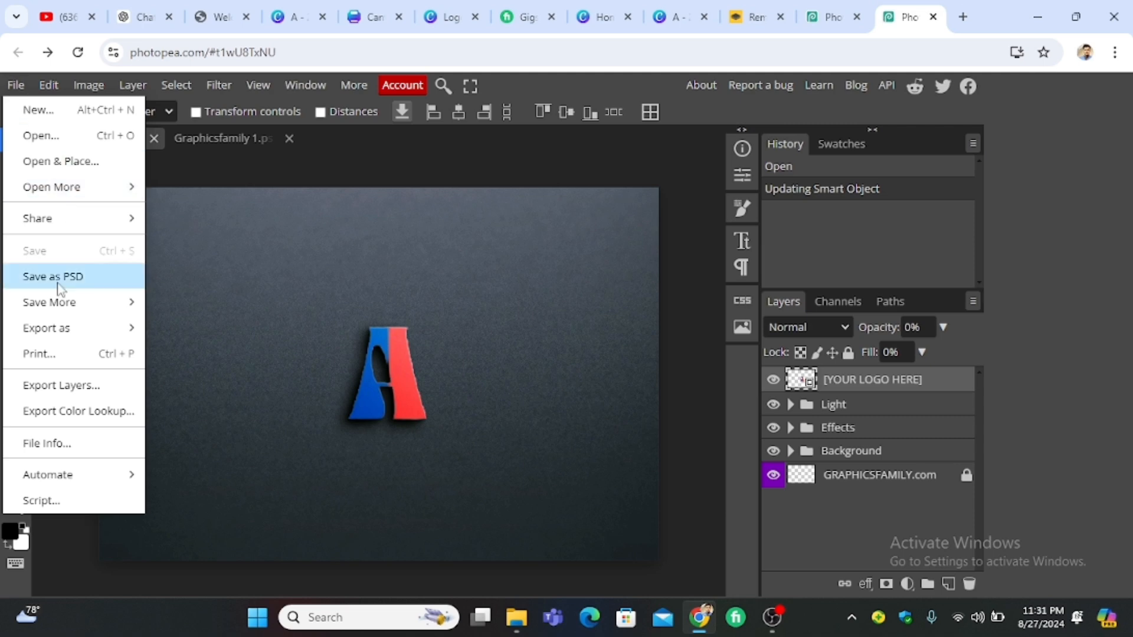
mouse_move(101, 339)
click(178, 328)
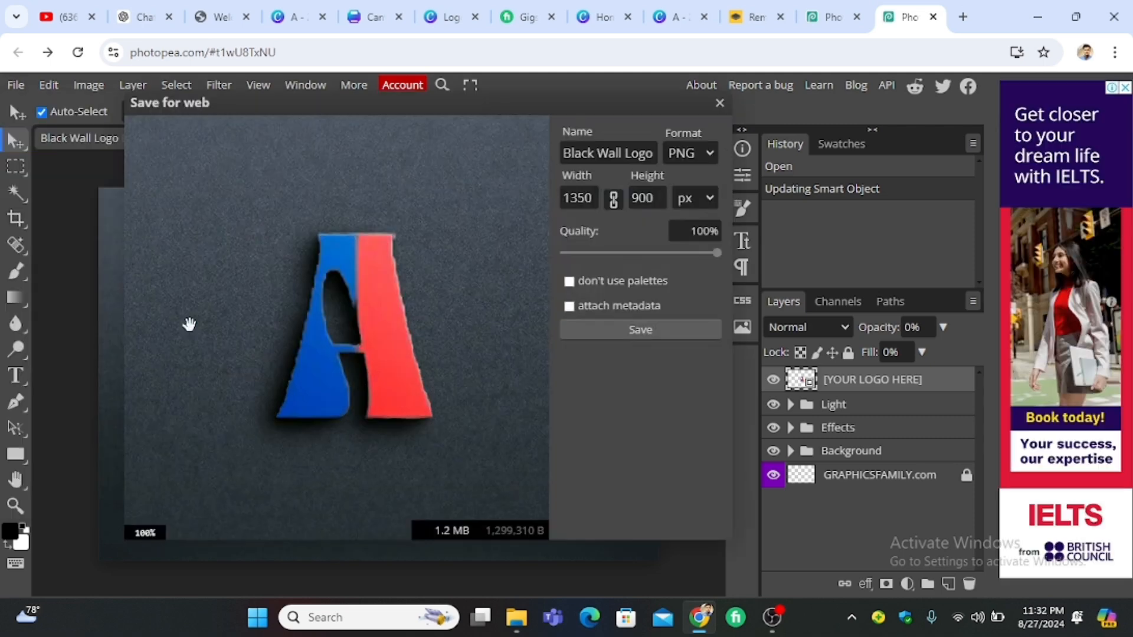
click(654, 329)
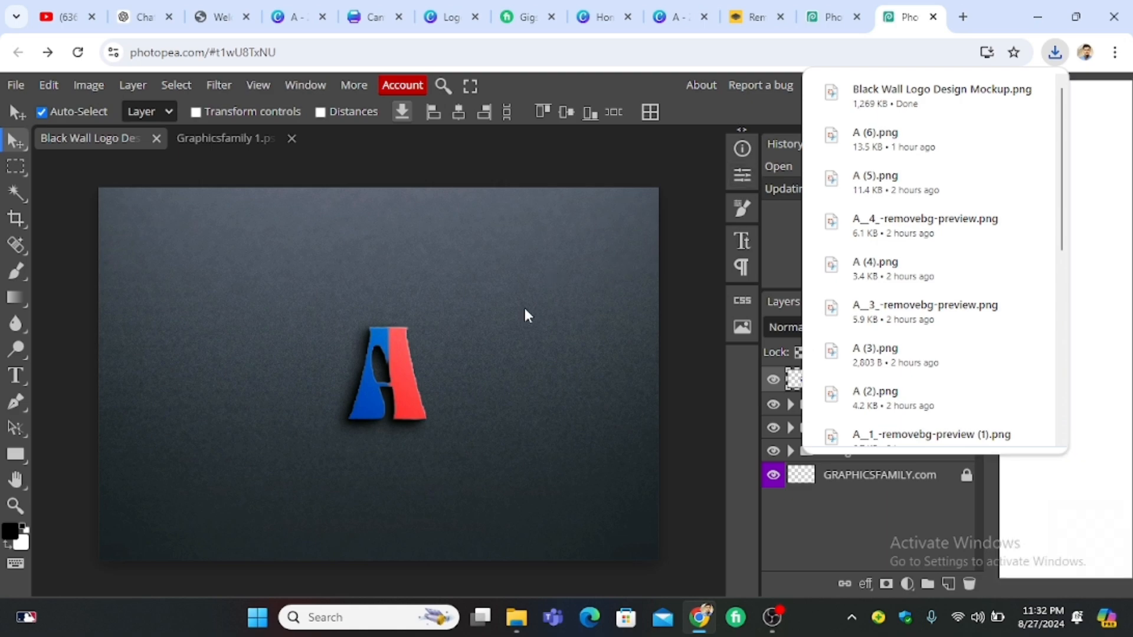